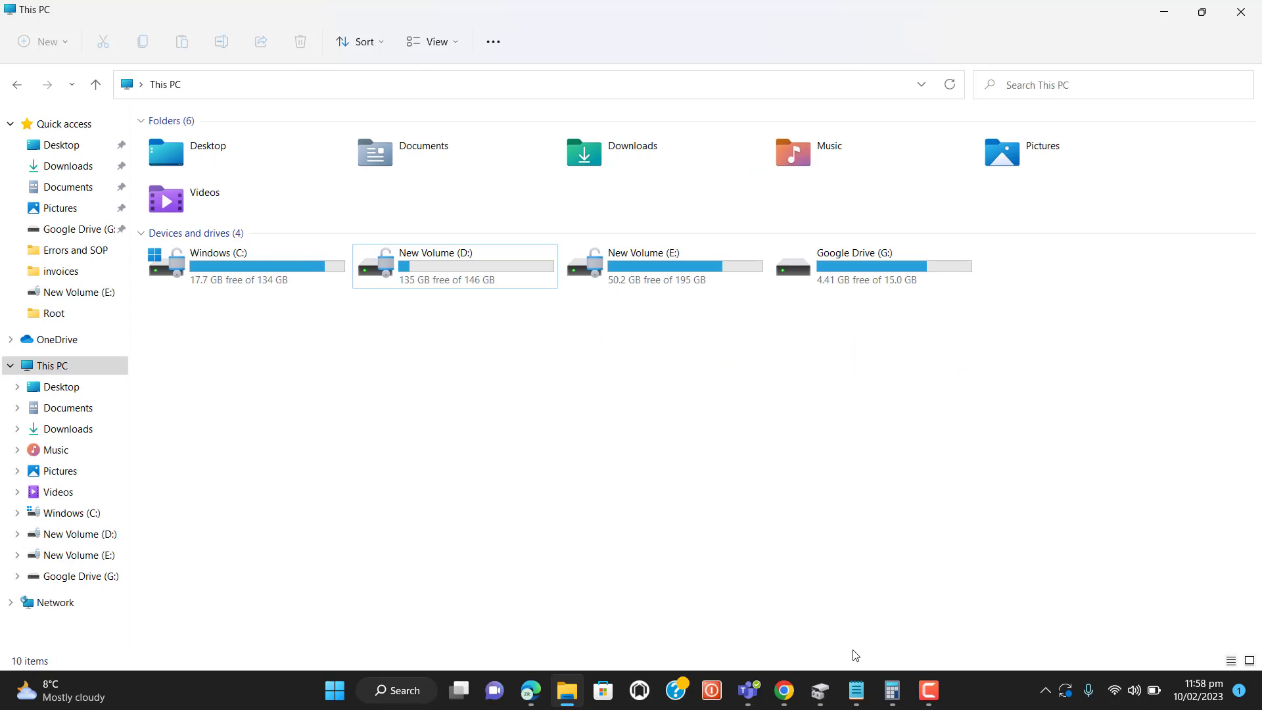
click(405, 696)
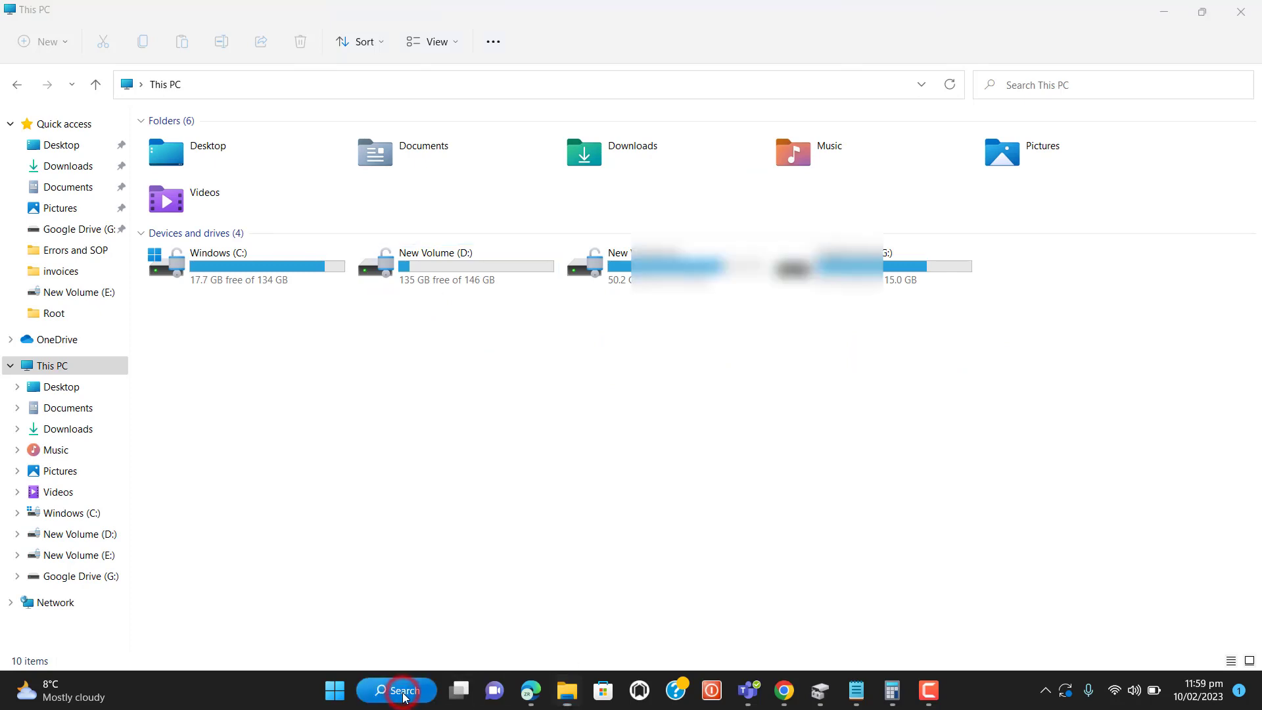
click(267, 519)
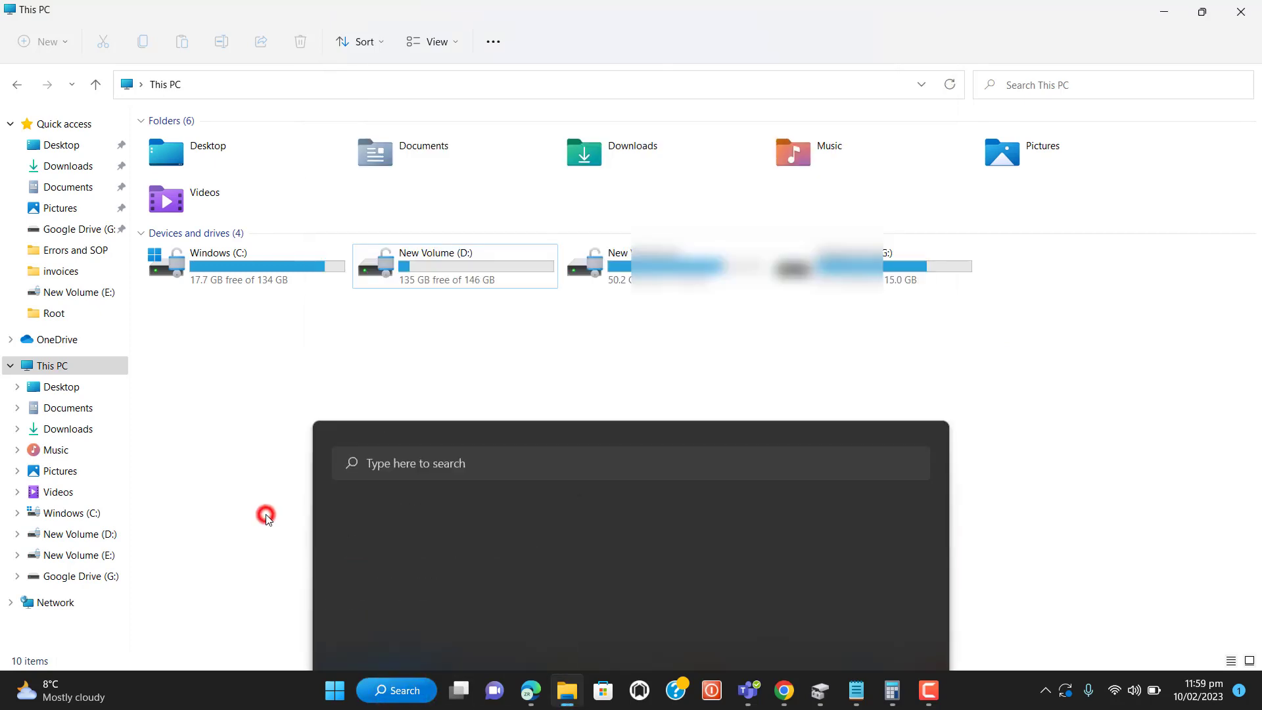
click(464, 279)
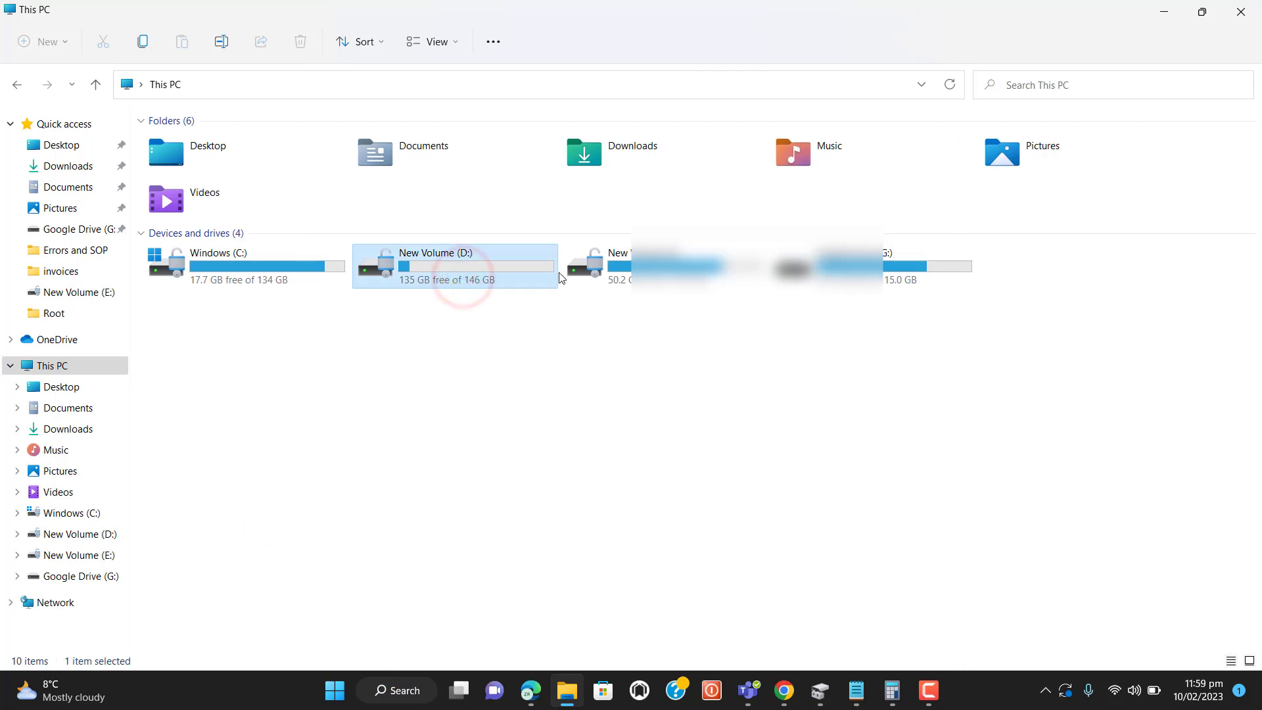
click(635, 281)
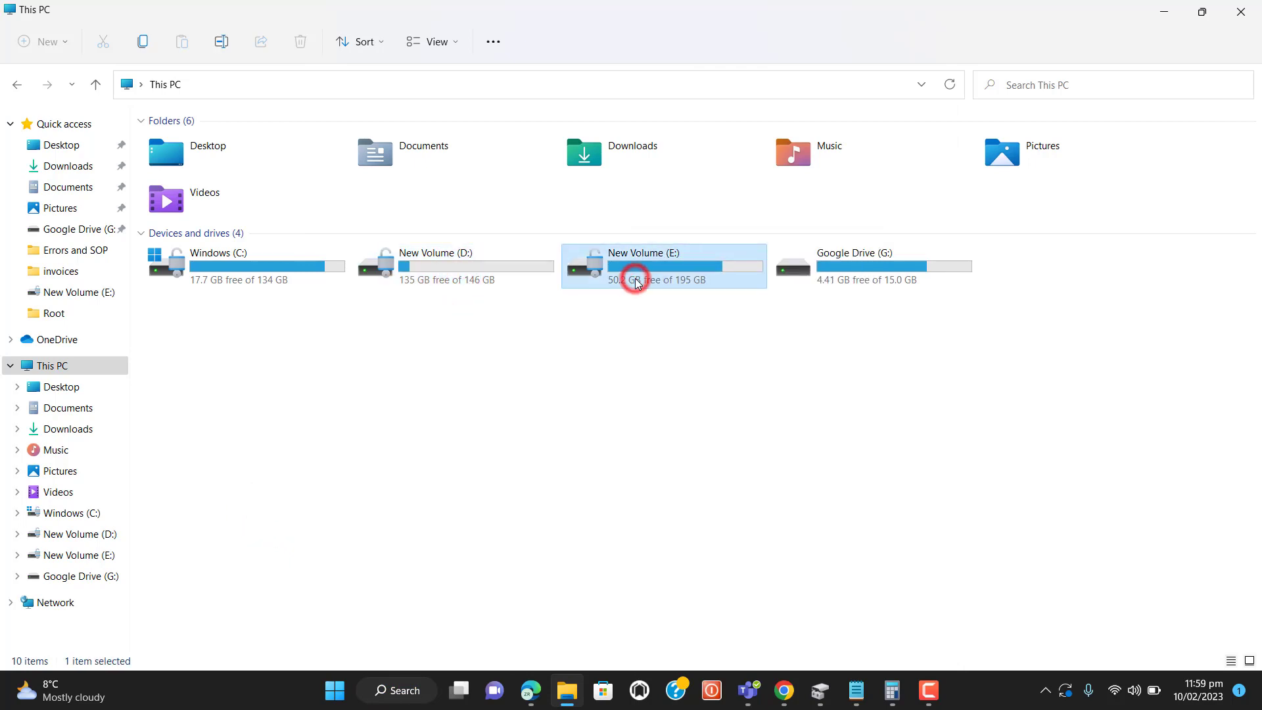
click(663, 402)
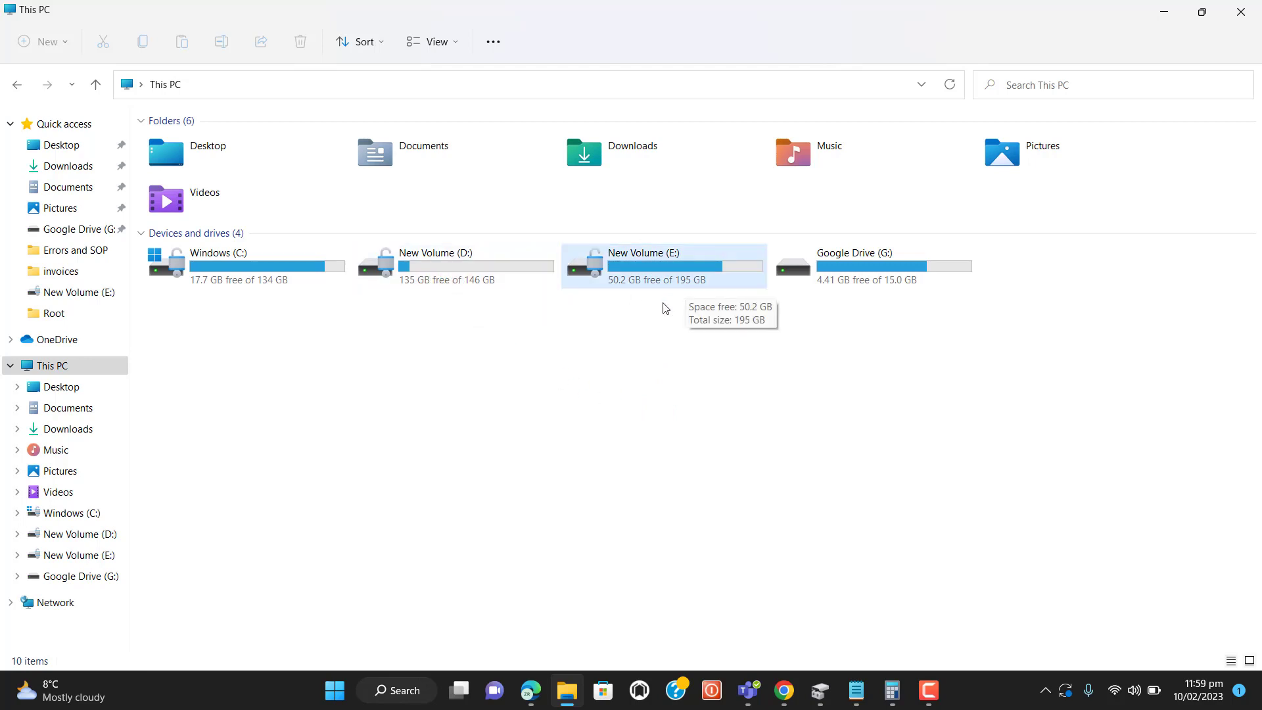
Step: Search Windows for "create", open Create and format hard disk partitions, and maximize the Disk Management window
click(409, 691)
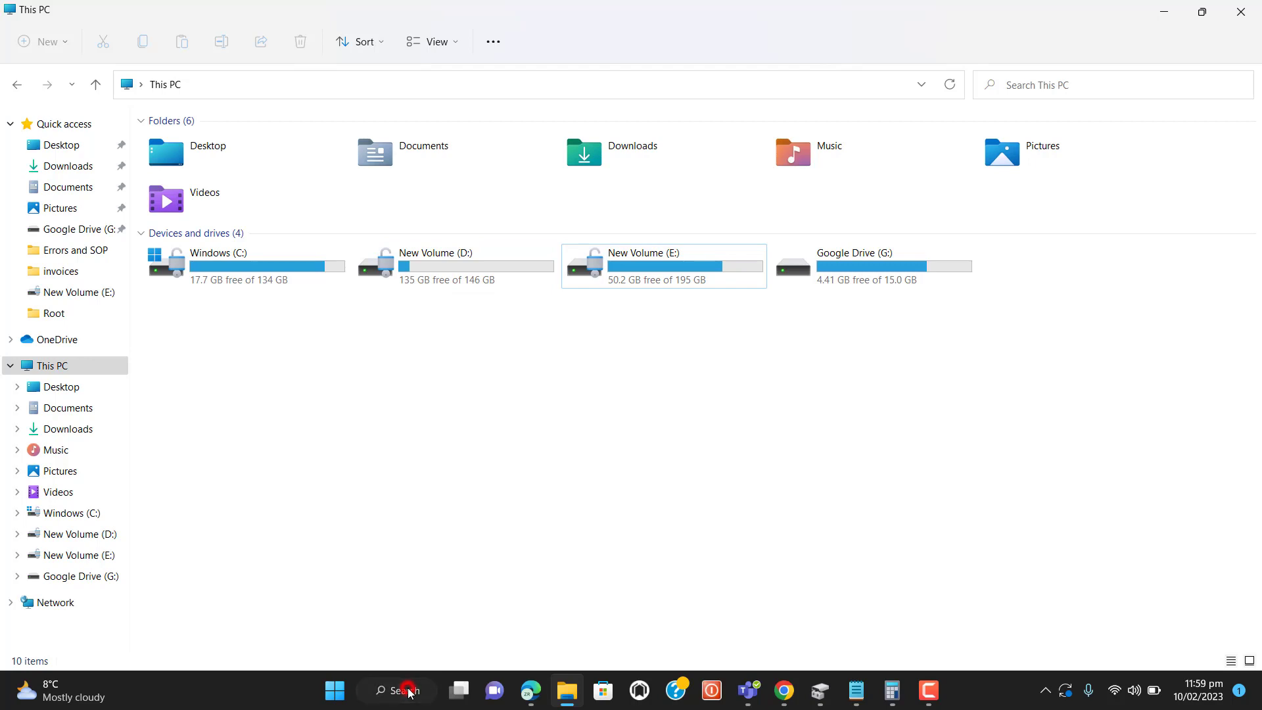
text(create)
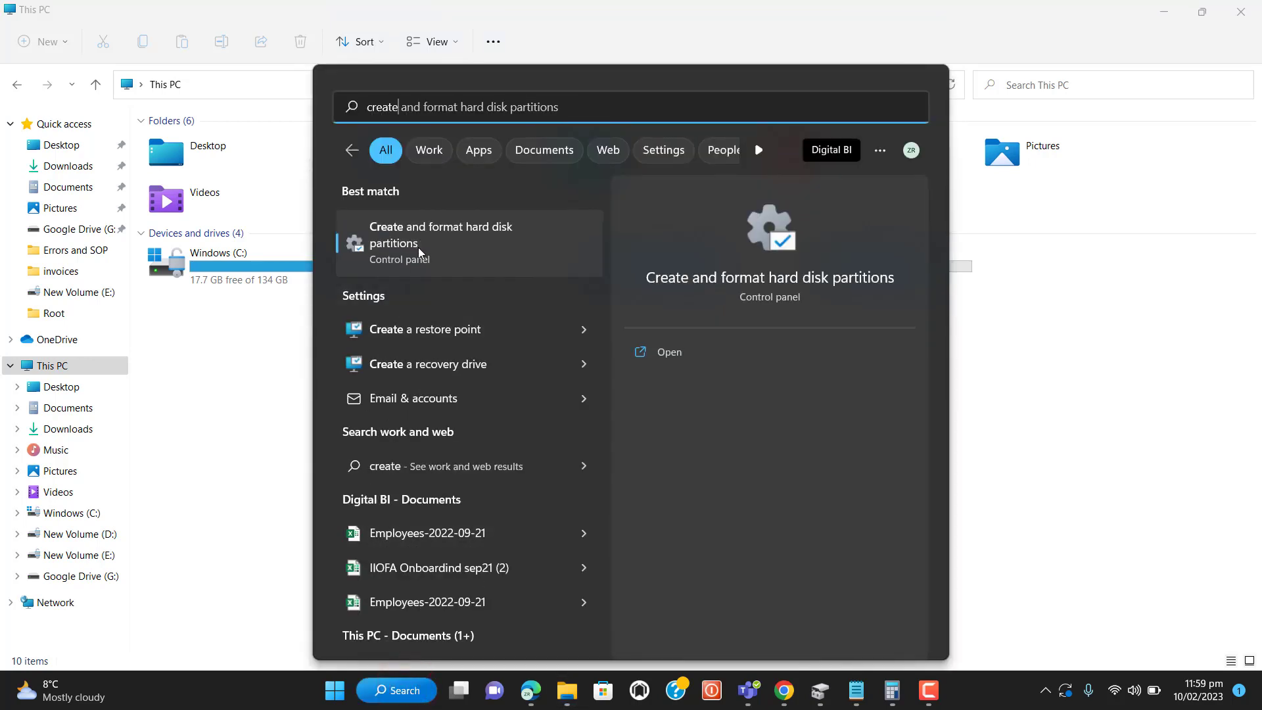
click(418, 247)
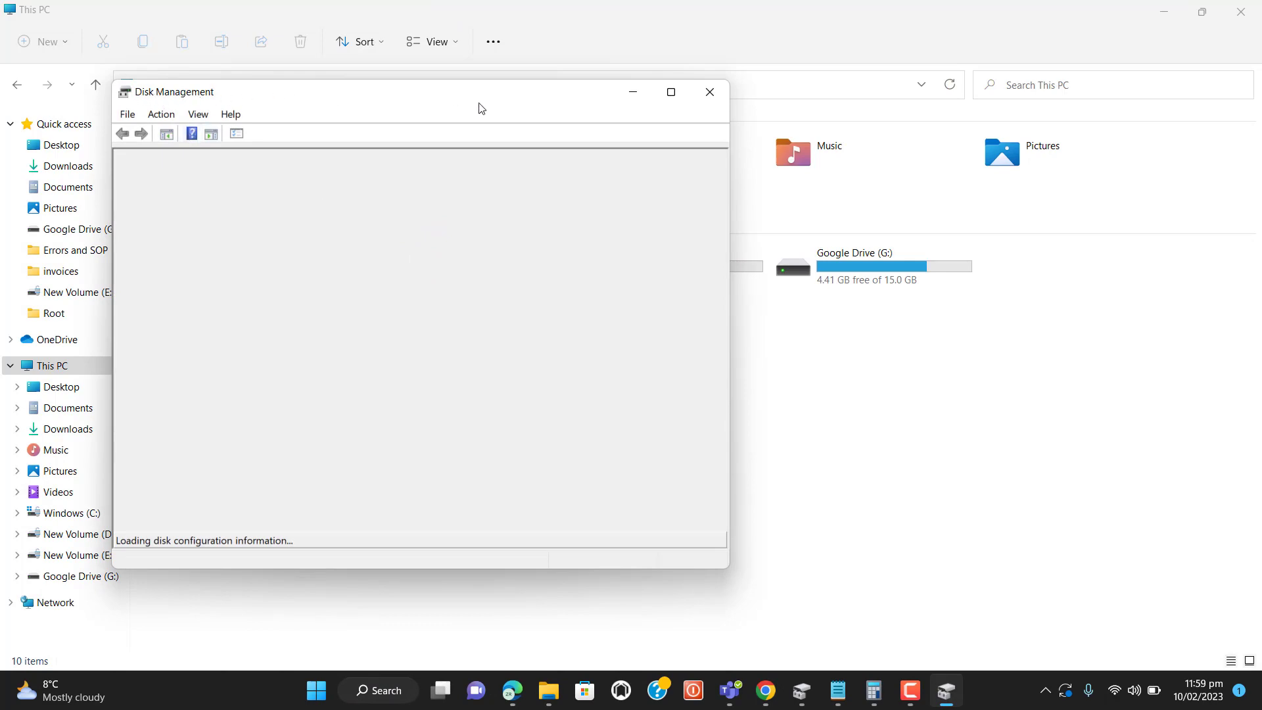
click(670, 91)
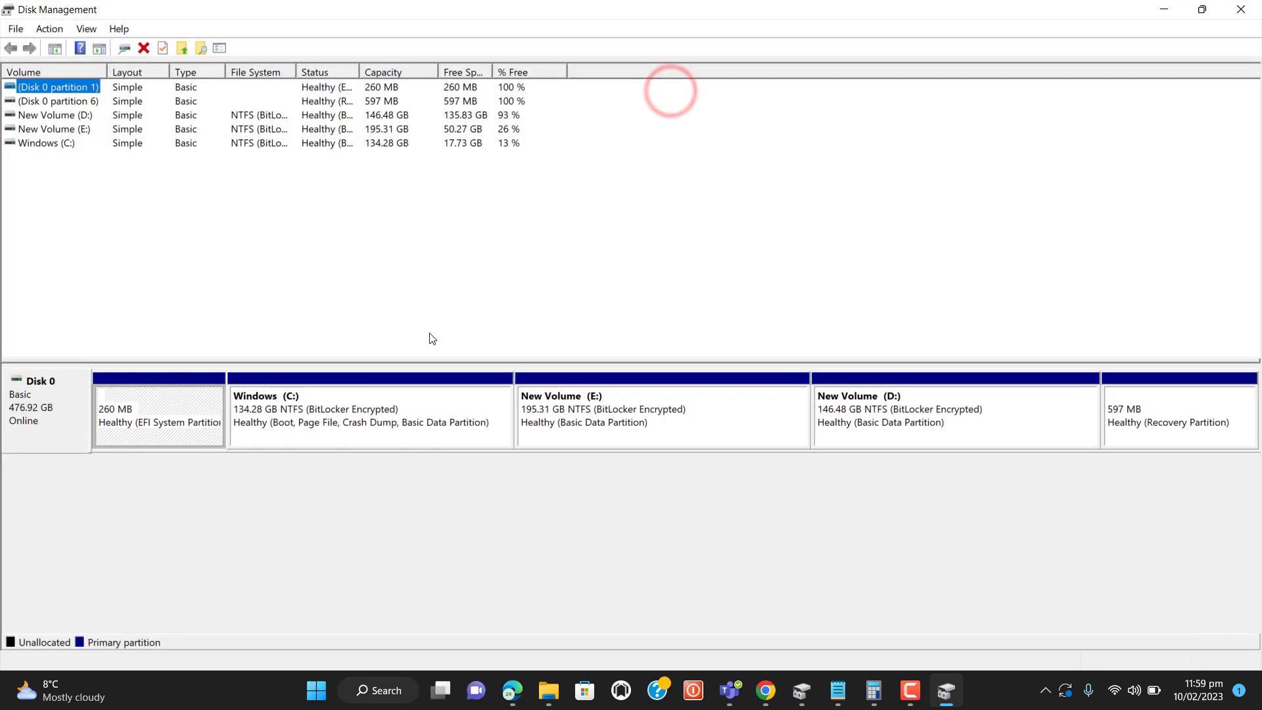
click(264, 274)
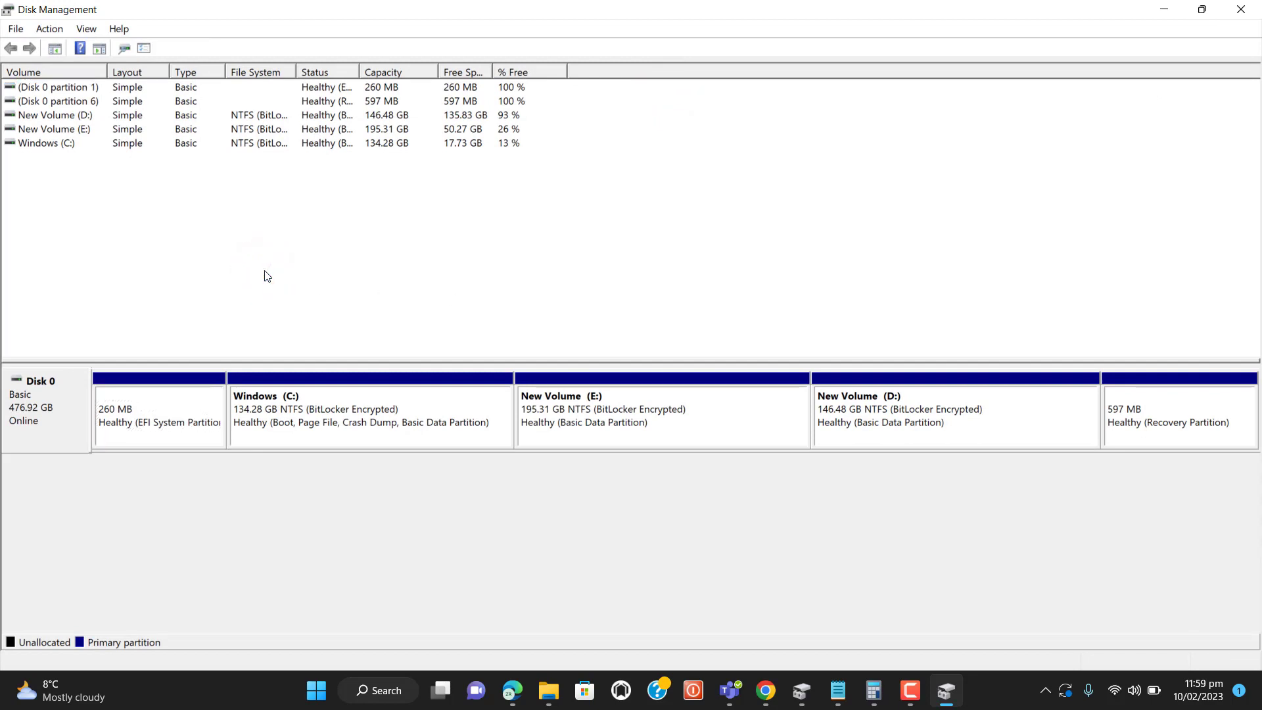
Step: Start shrinking New Volume (D:) and calculate 1024 × 5 in Calculator for the shrink amount in MB
right_click(71, 118)
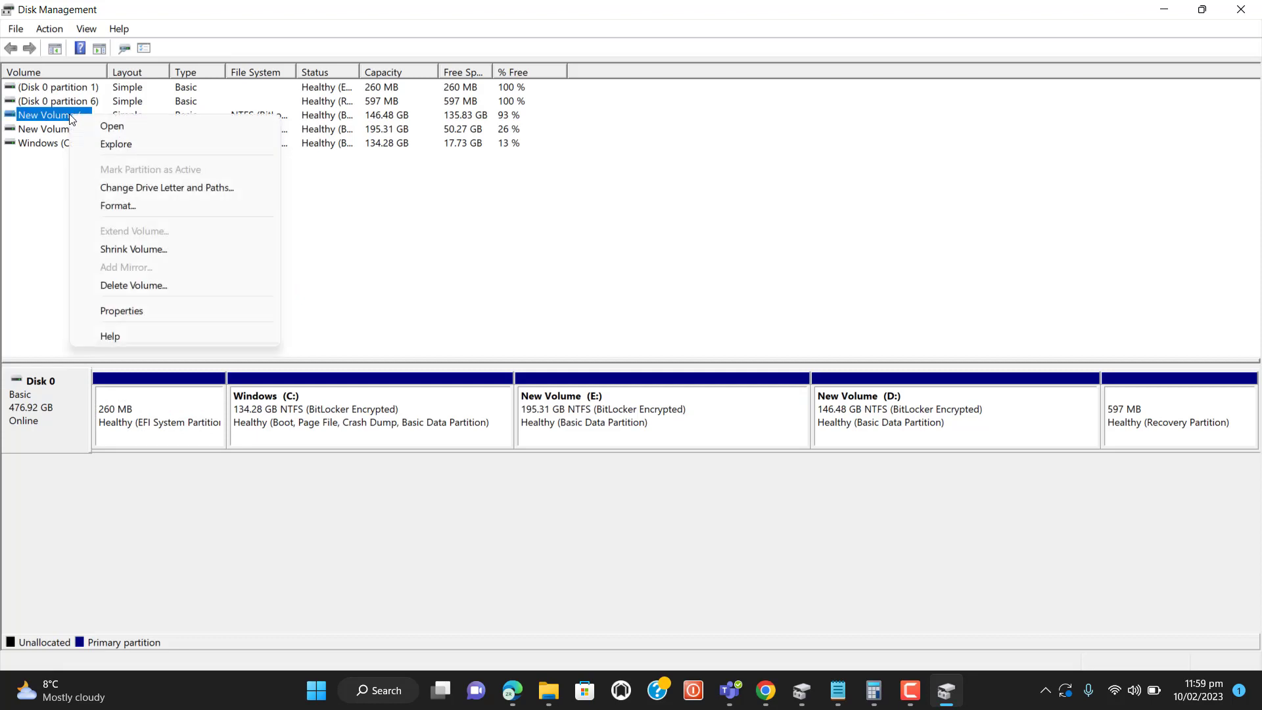
click(161, 250)
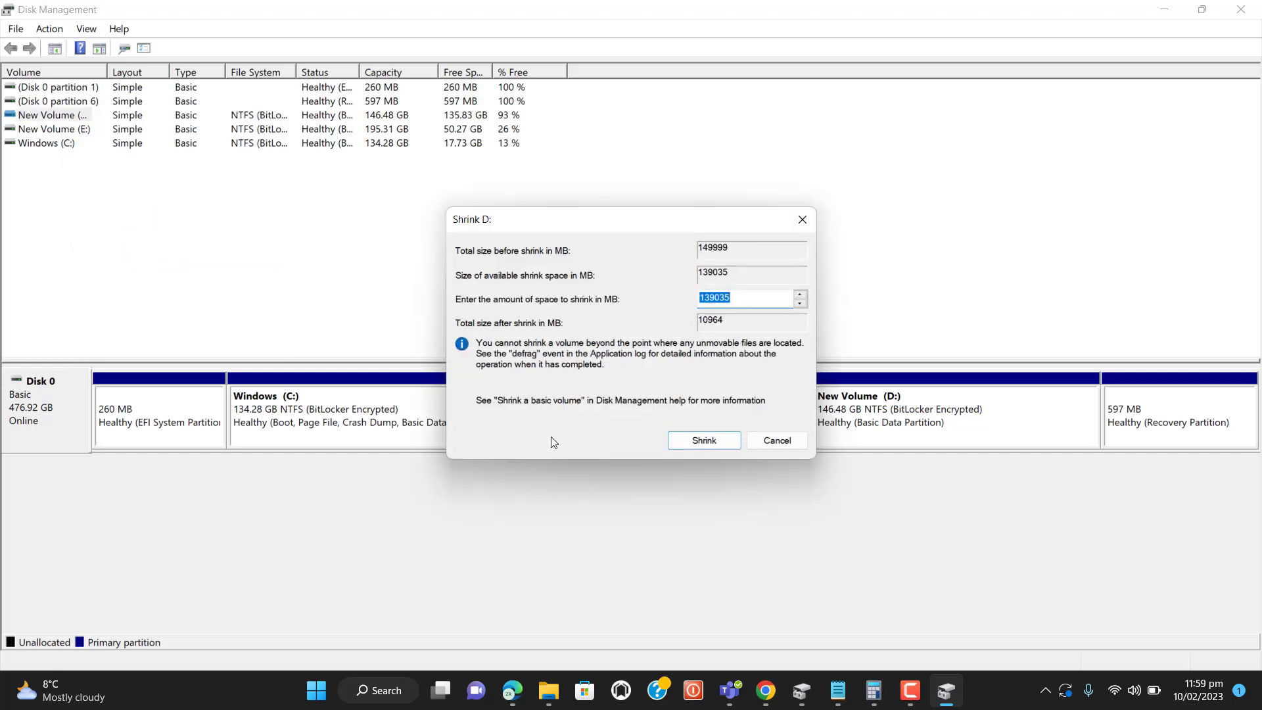
click(873, 693)
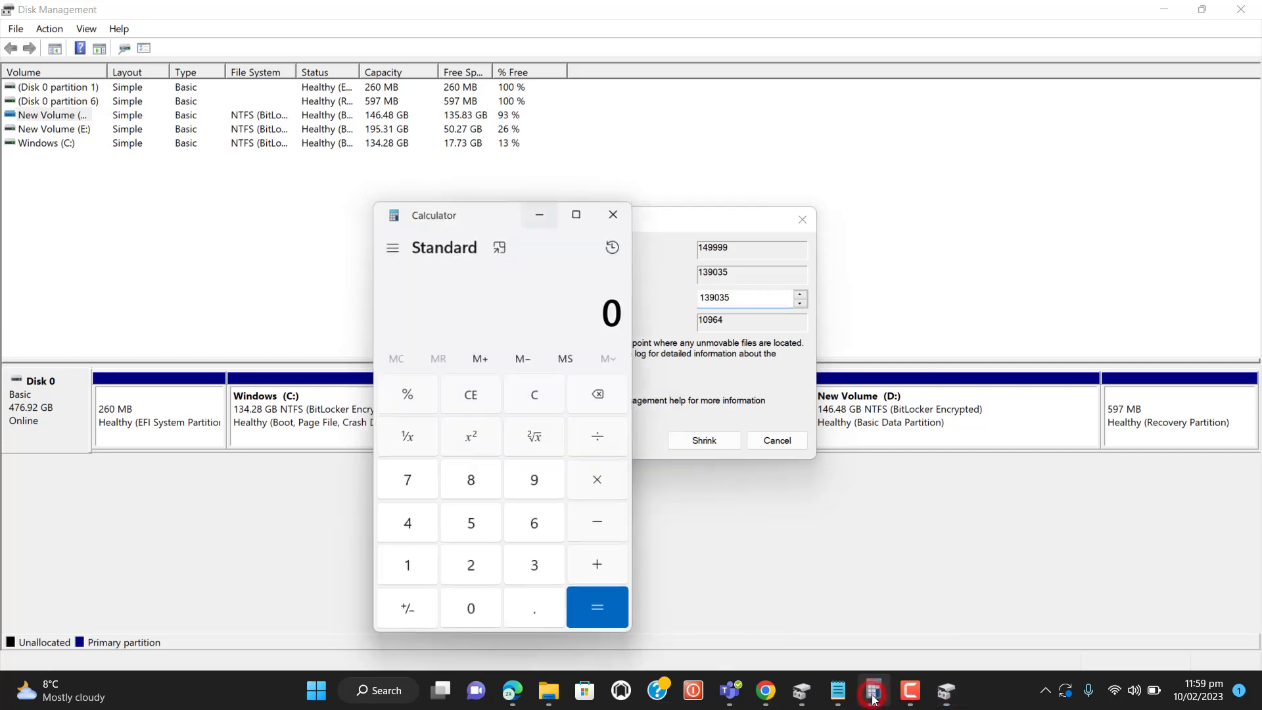
click(419, 566)
click(470, 606)
click(469, 558)
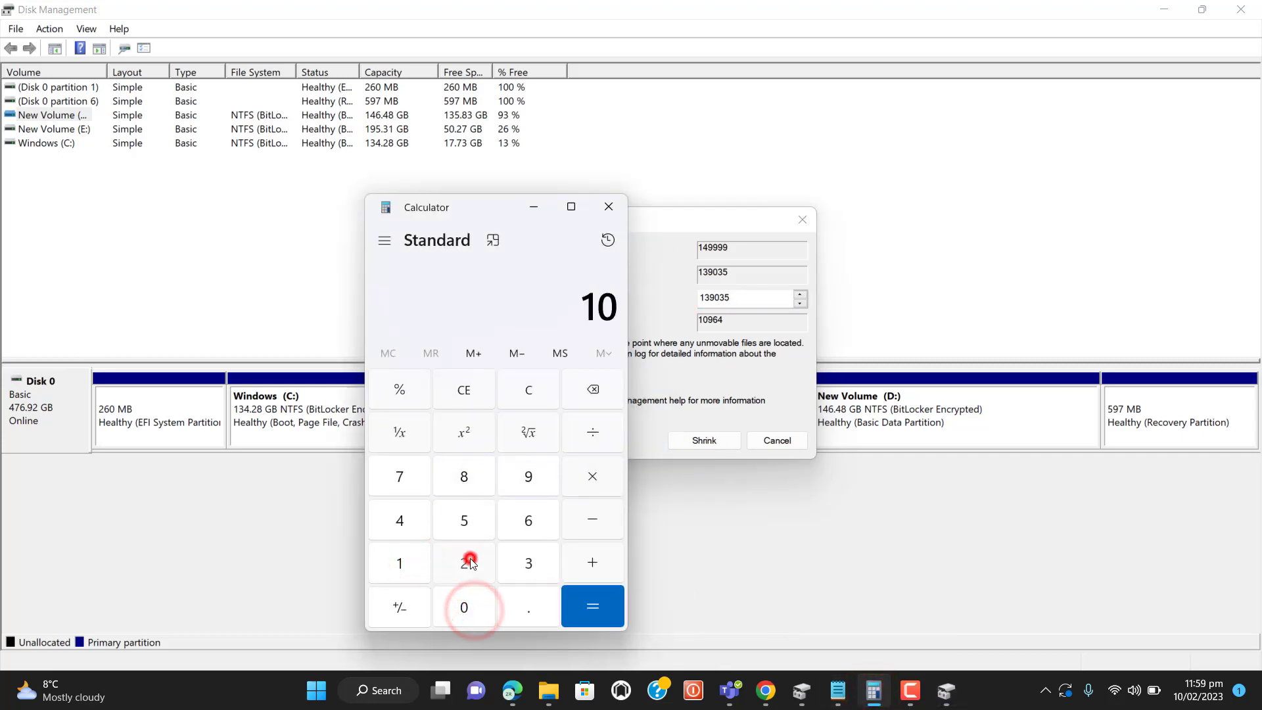
click(395, 518)
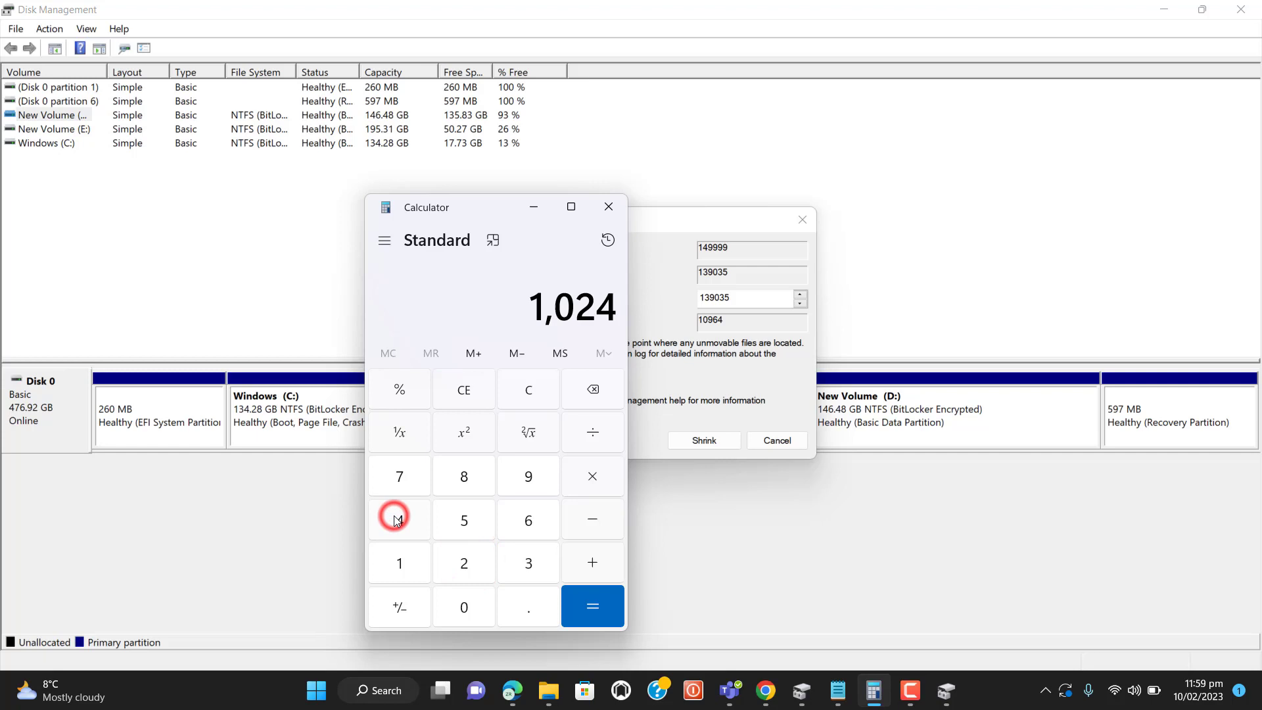
click(612, 483)
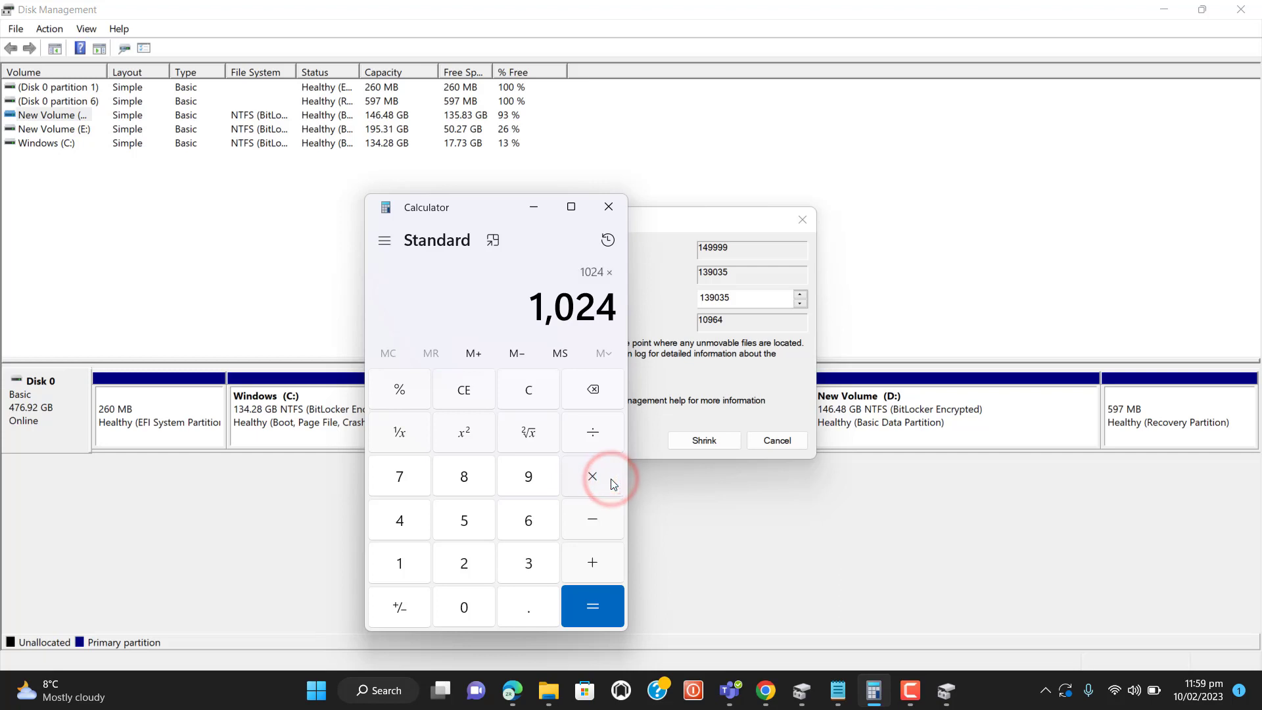
click(467, 520)
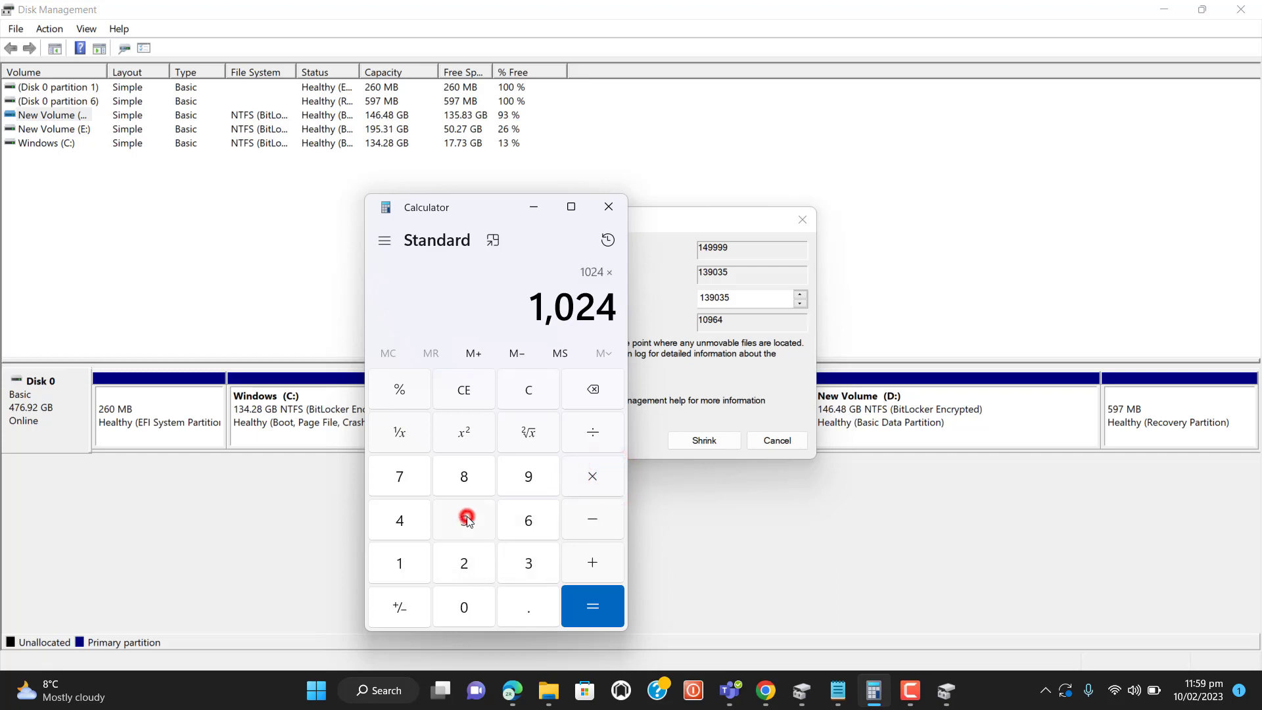
click(599, 605)
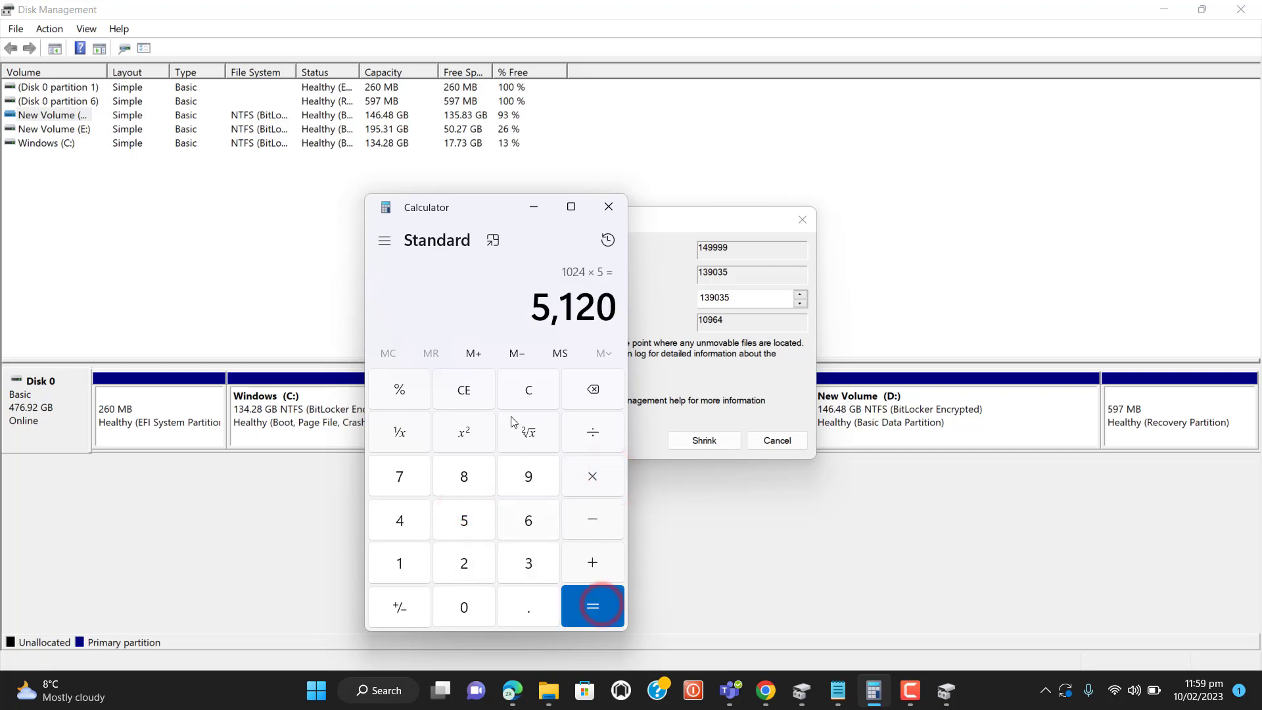
double_click(539, 309)
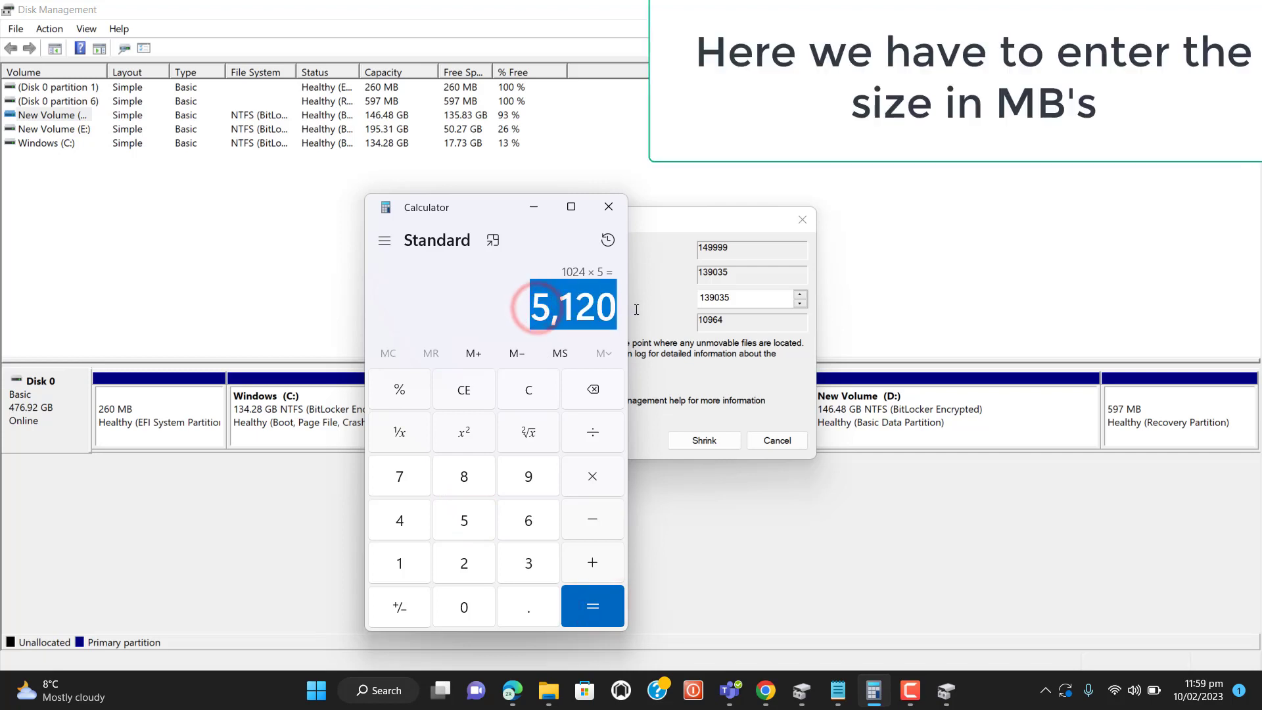
Step: Set the amount of space to shrink to 5120 MB and shrink volume D:
double_click(746, 301)
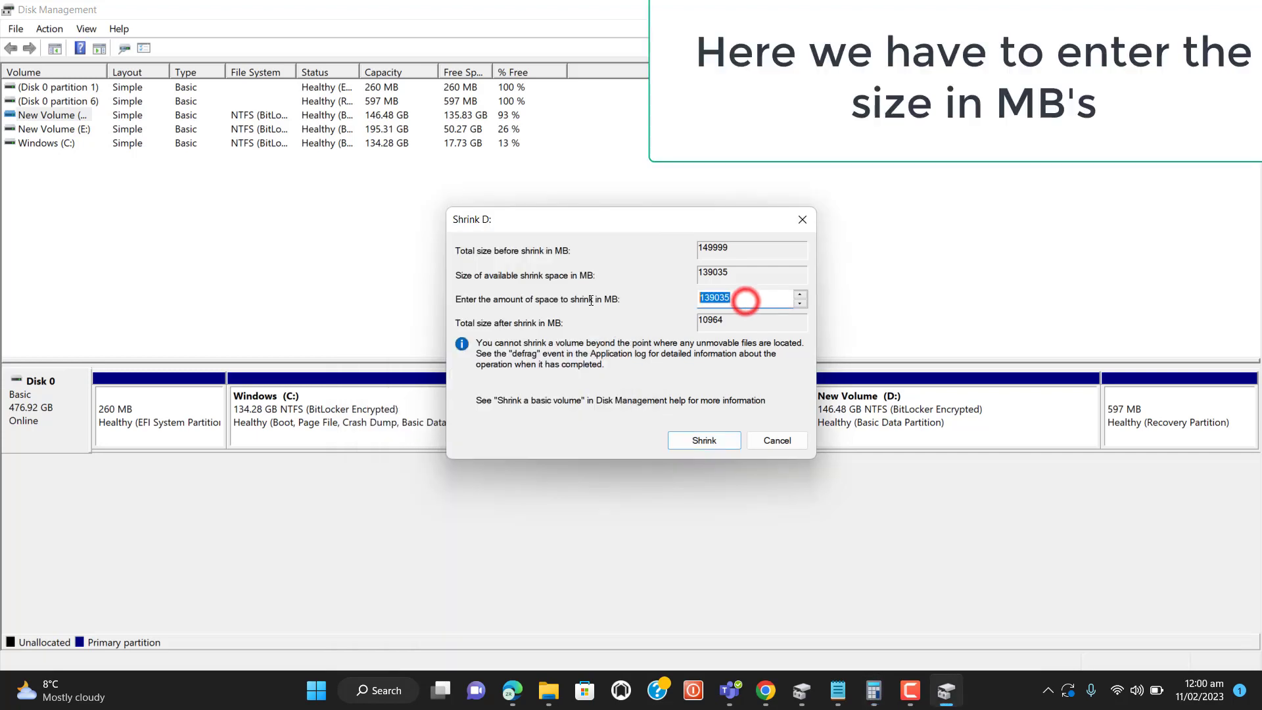
text(5120)
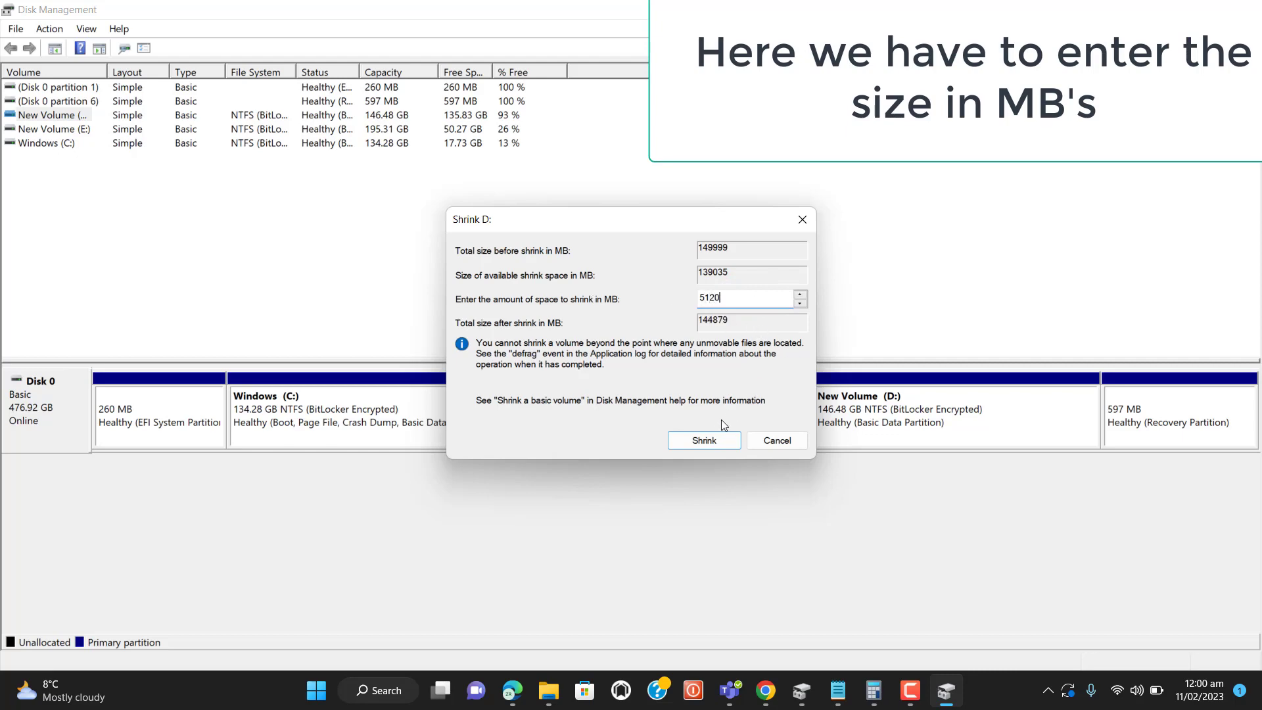
click(704, 437)
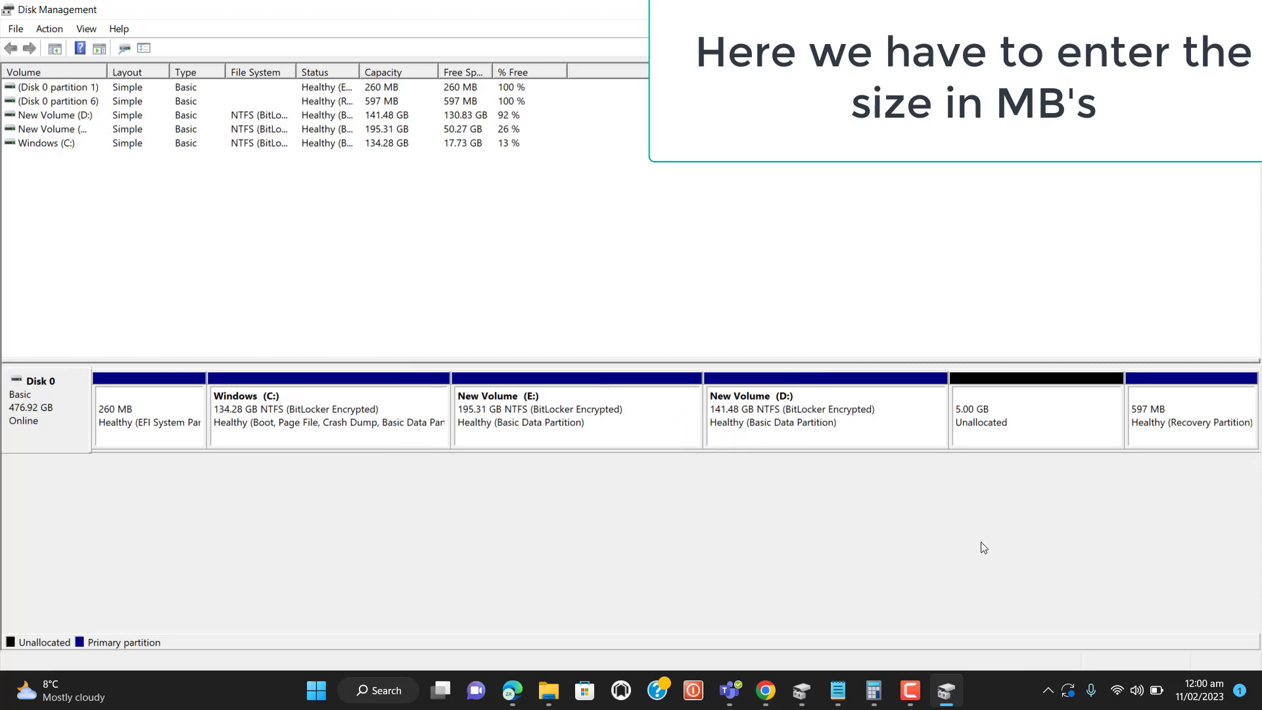
Step: Examine the unallocated space on Disk 0 and compare whether volumes E: and D: offer the Extend Volume option
click(1031, 427)
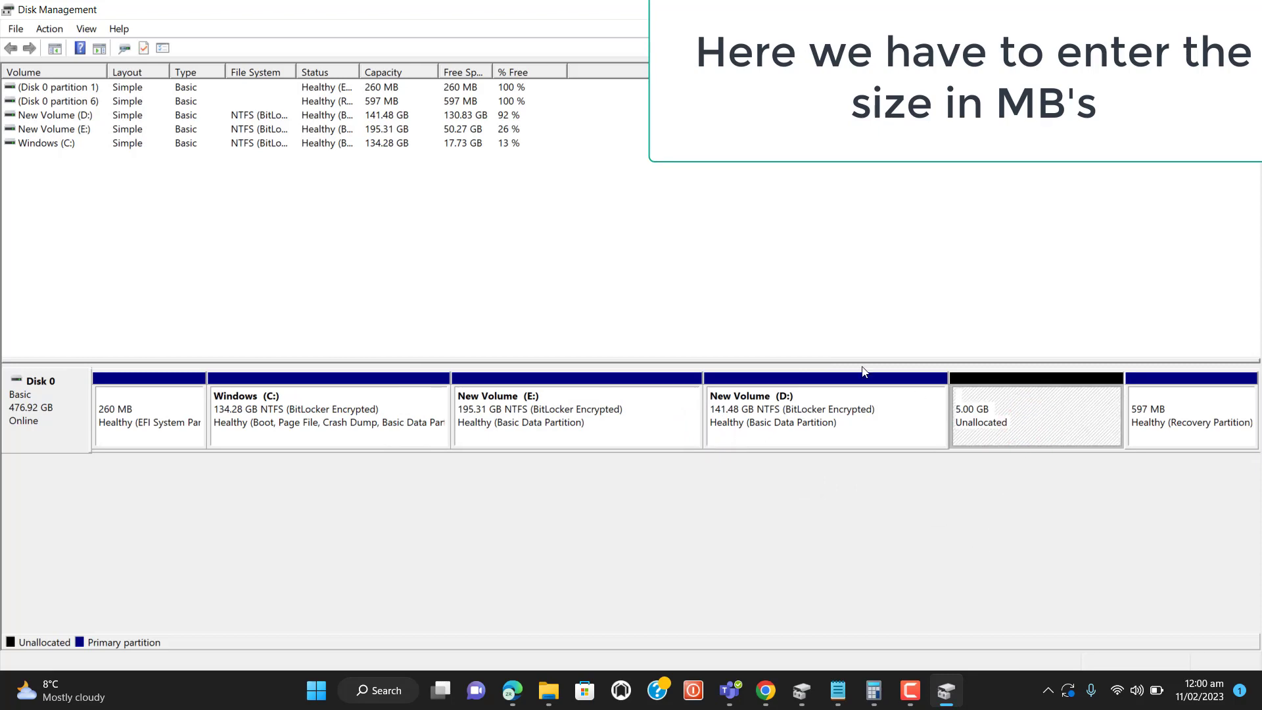
click(414, 260)
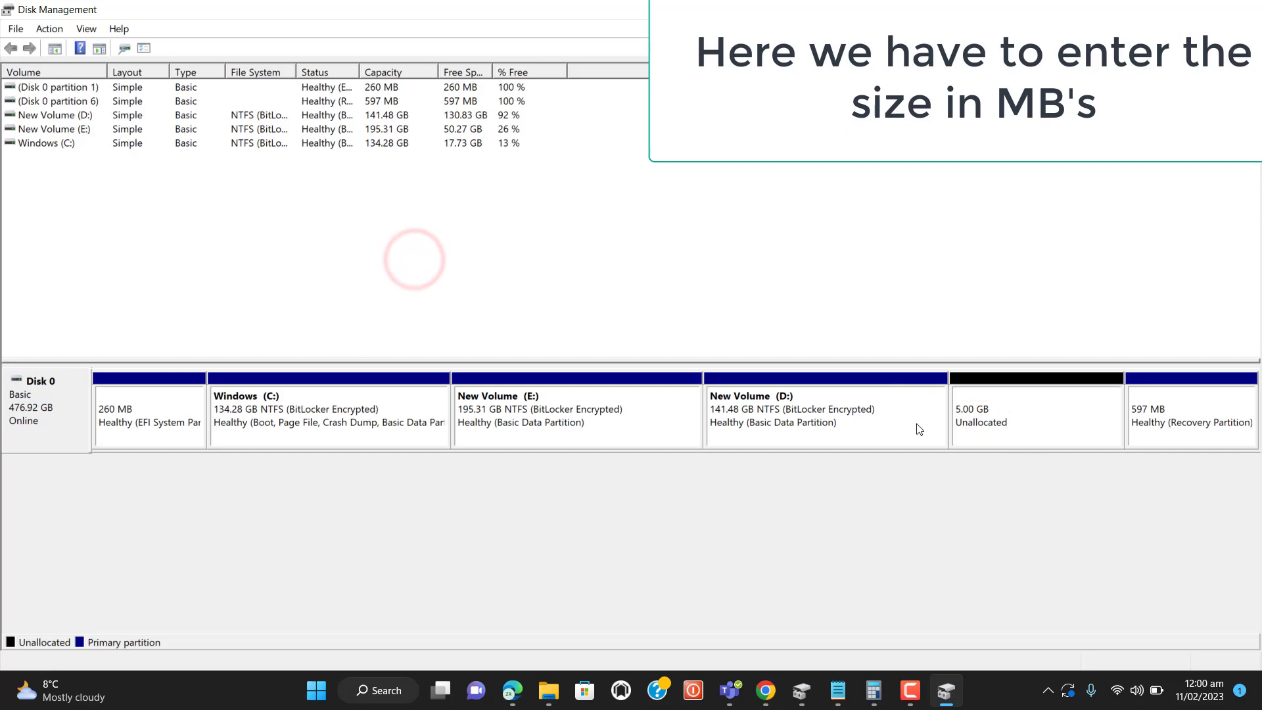
click(1004, 432)
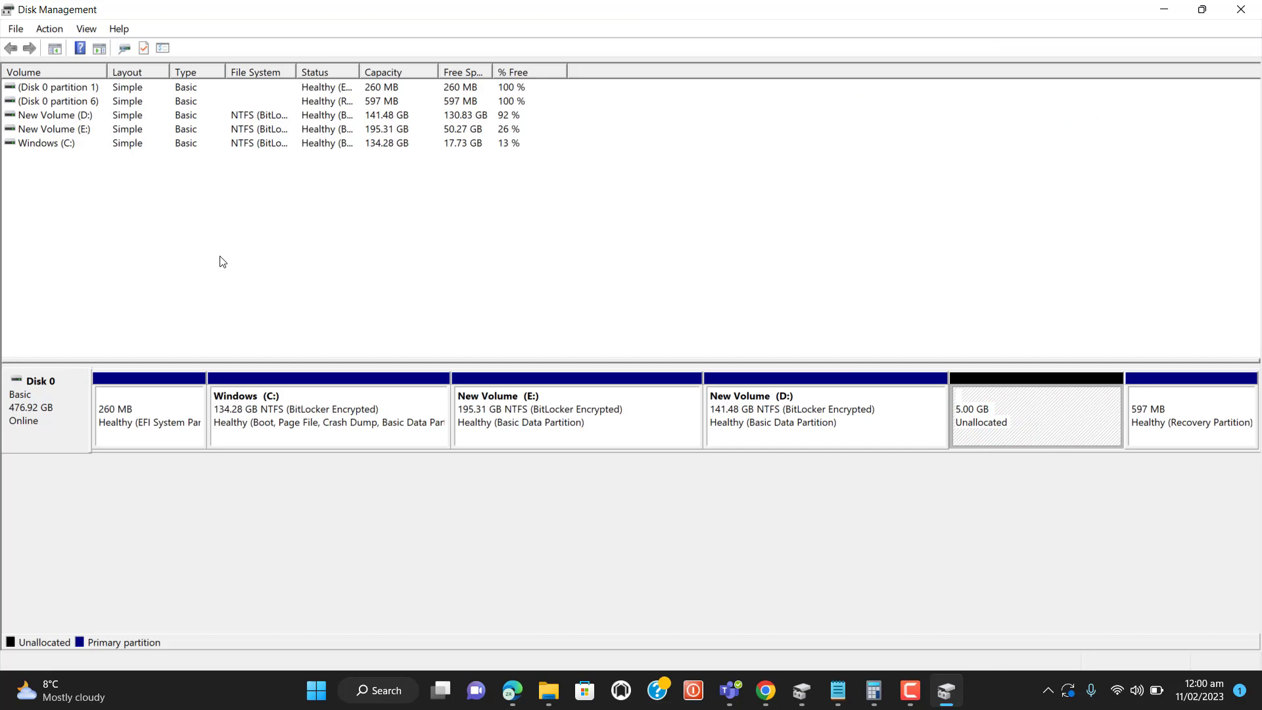
right_click(68, 134)
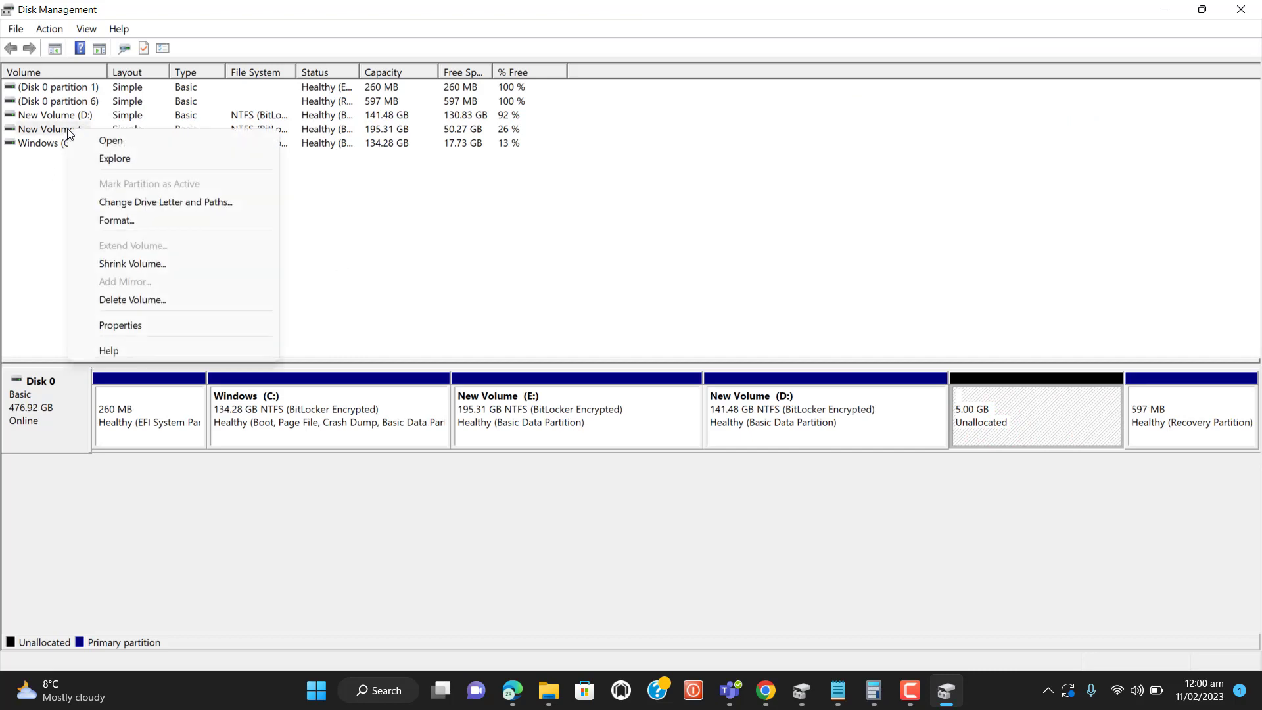
right_click(63, 115)
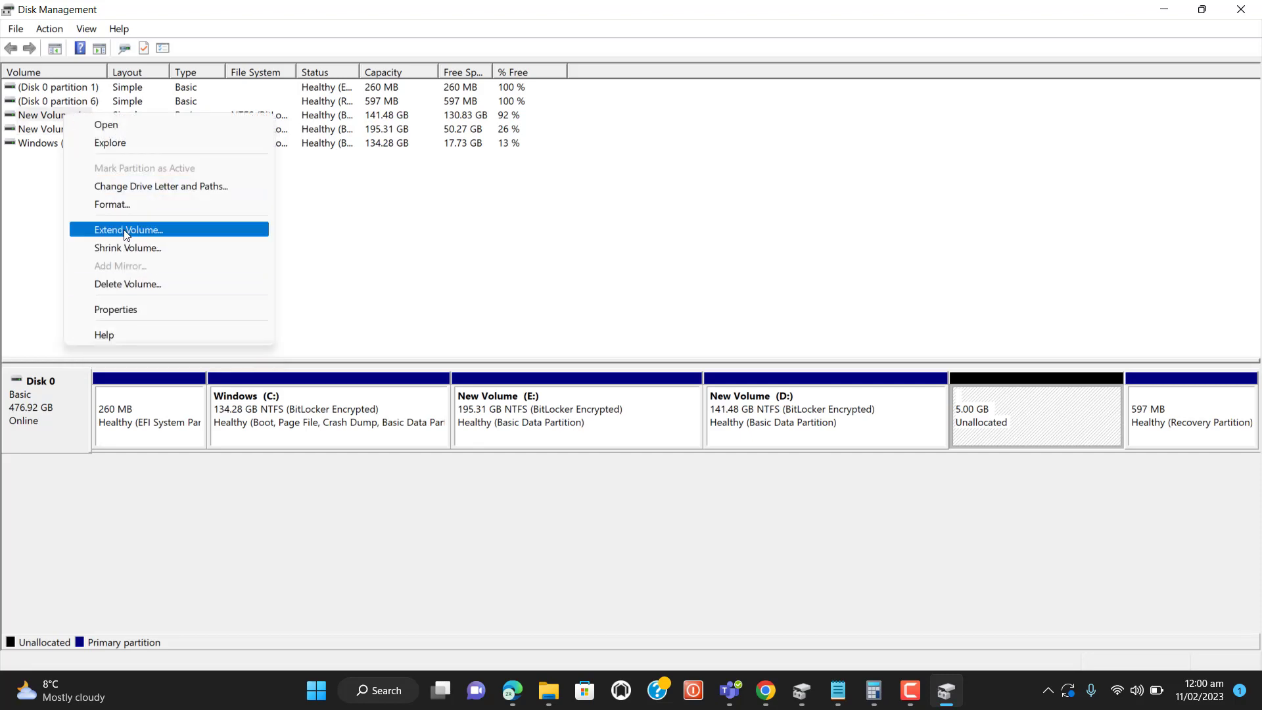
click(3, 233)
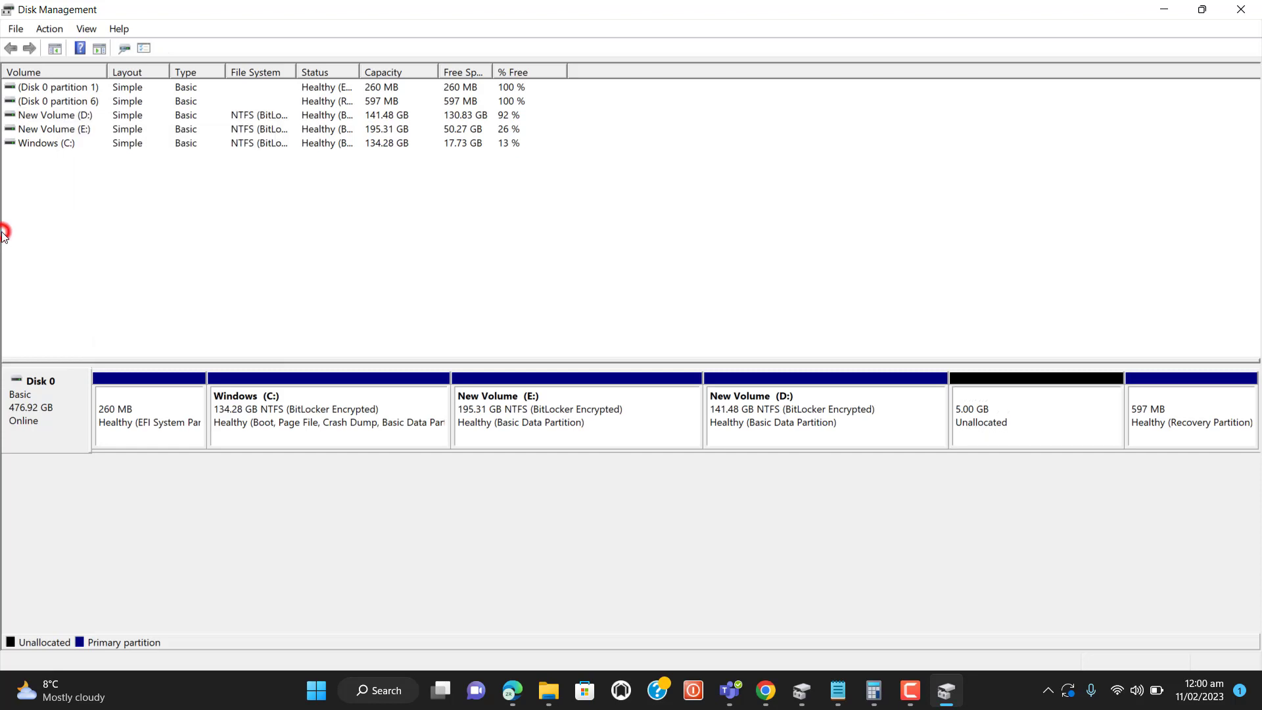
click(63, 119)
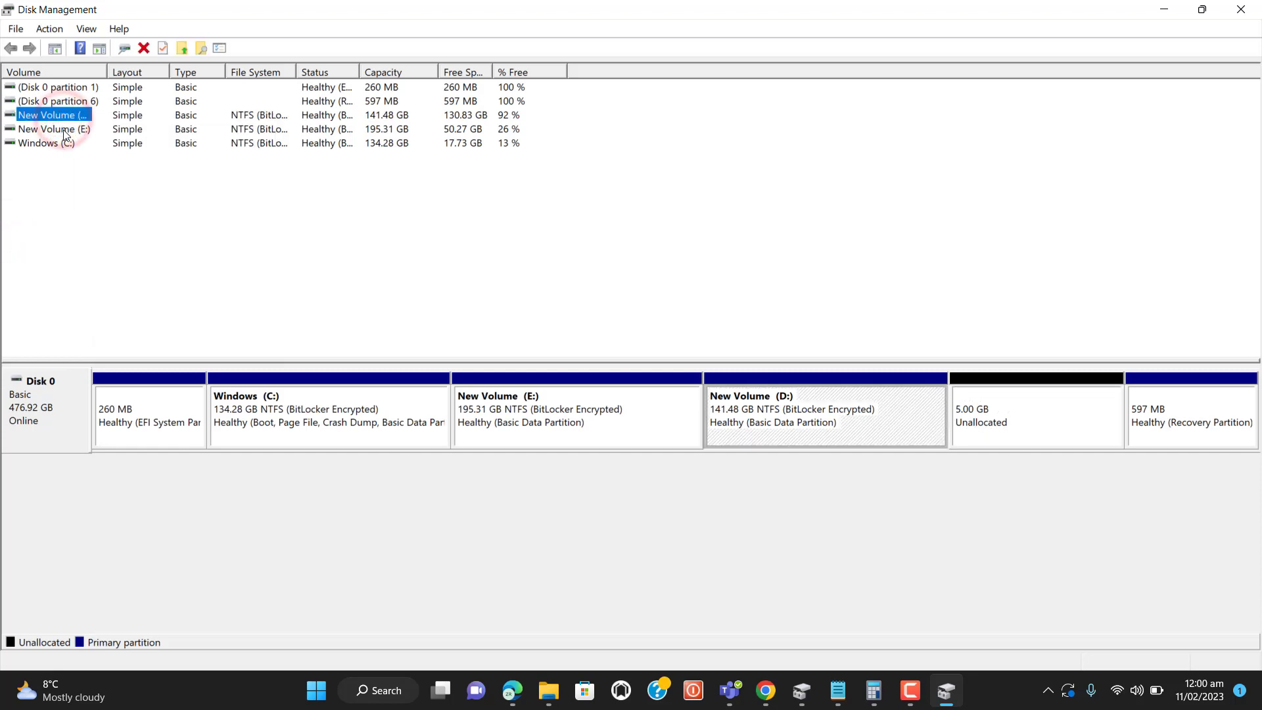
click(65, 131)
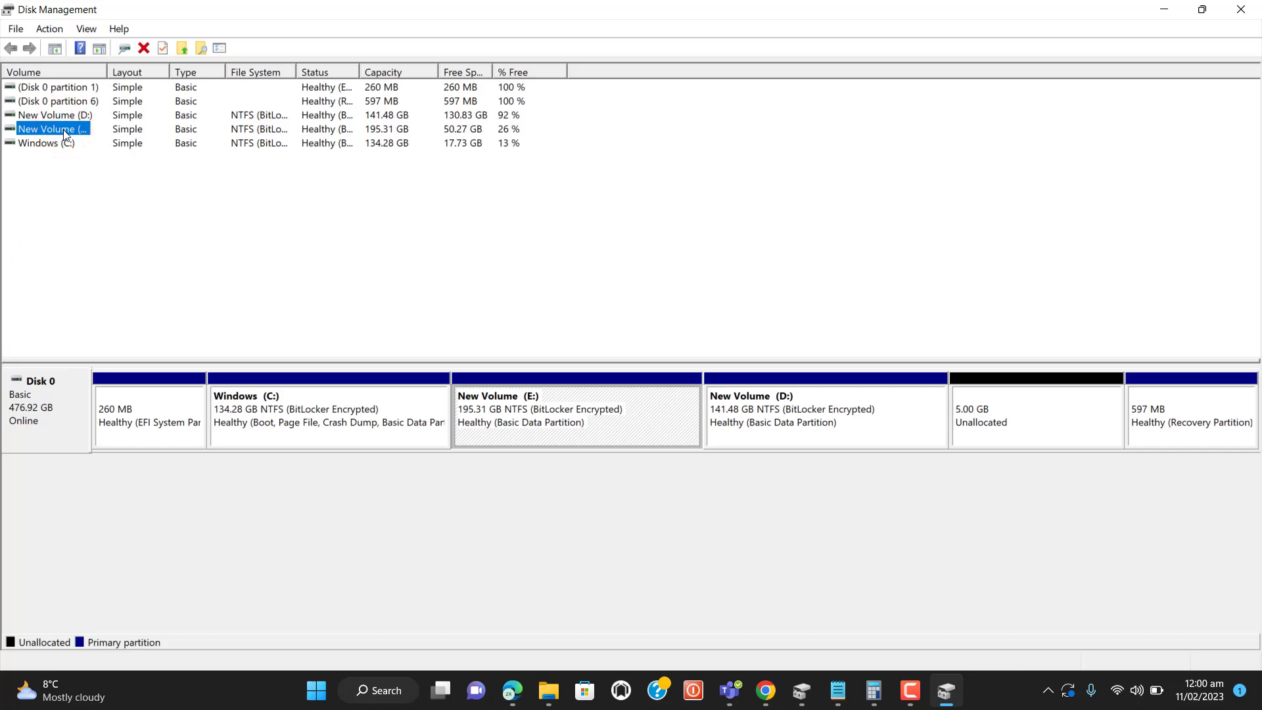
Step: Extend New Volume (D:) with the full 5120 MB of unallocated space on Disk 0
click(65, 117)
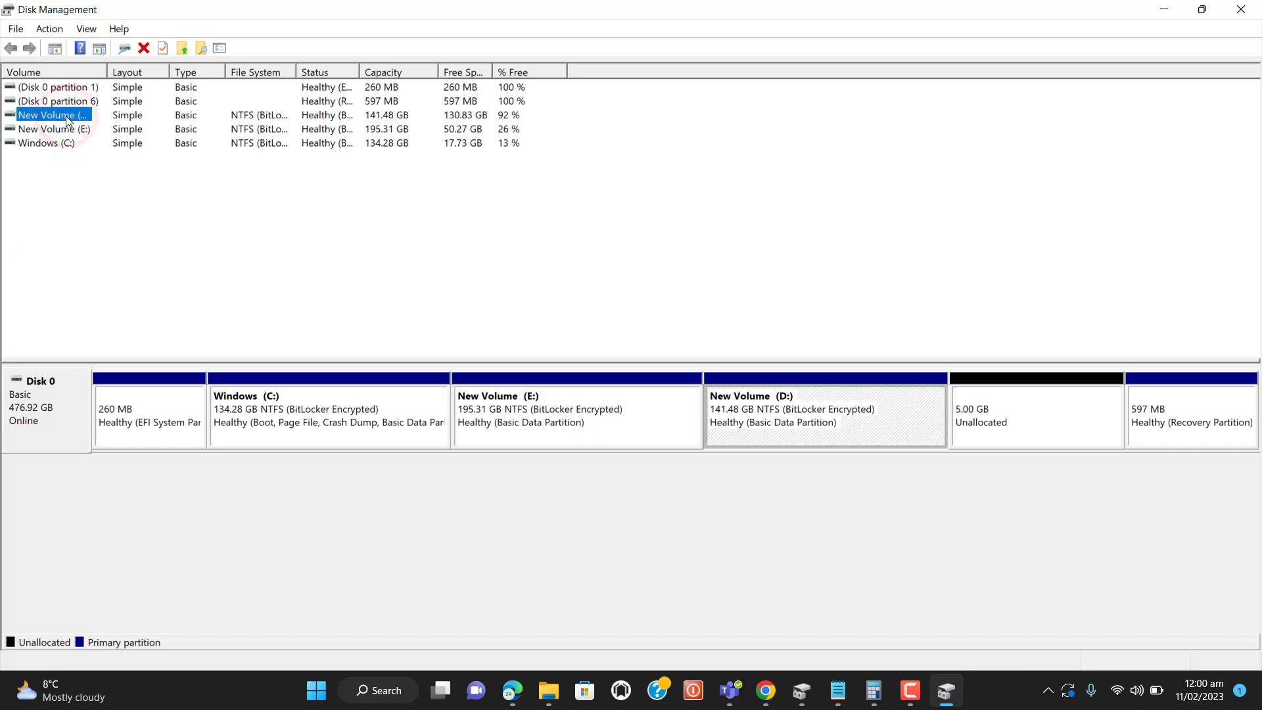
right_click(66, 116)
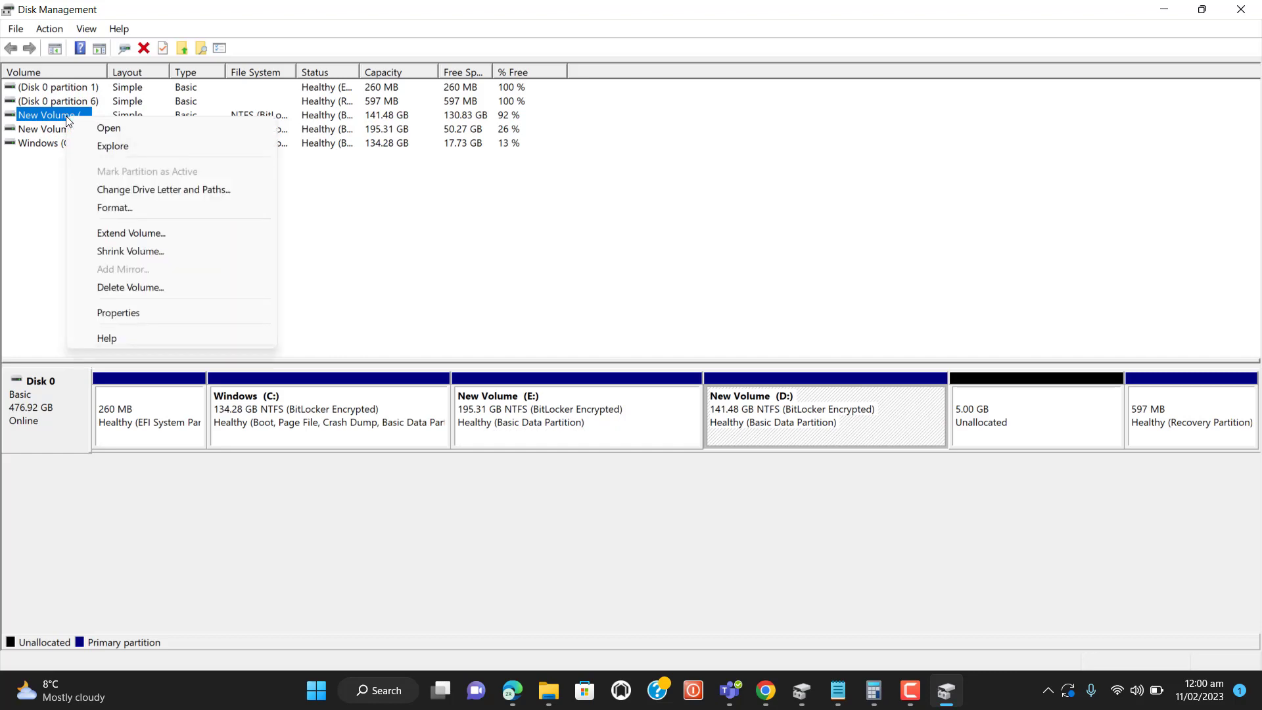
click(134, 233)
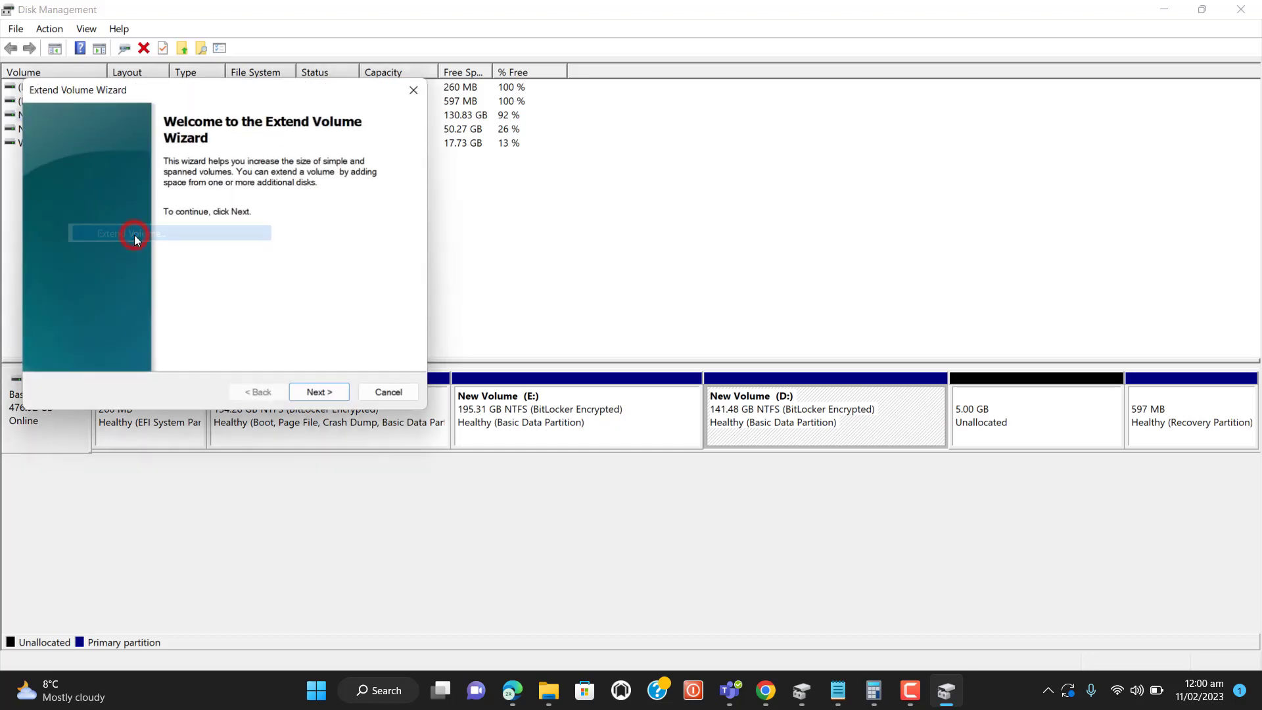
click(315, 394)
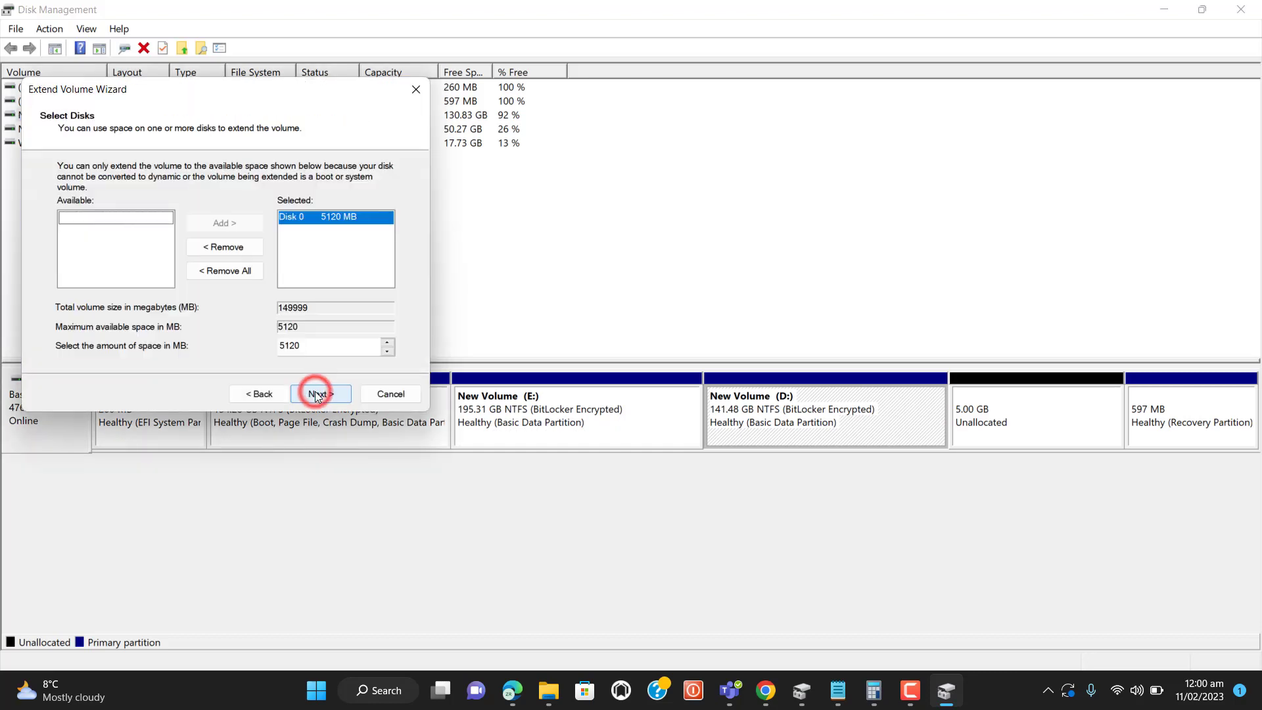
double_click(310, 345)
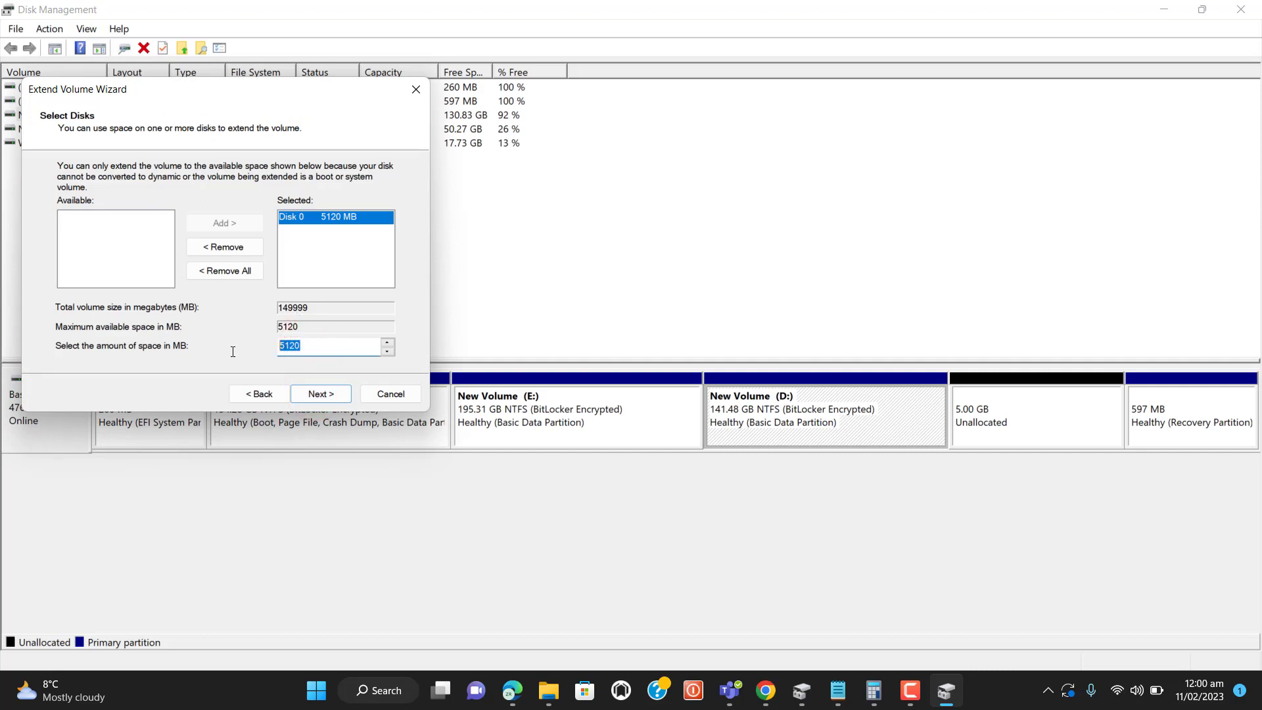
click(317, 394)
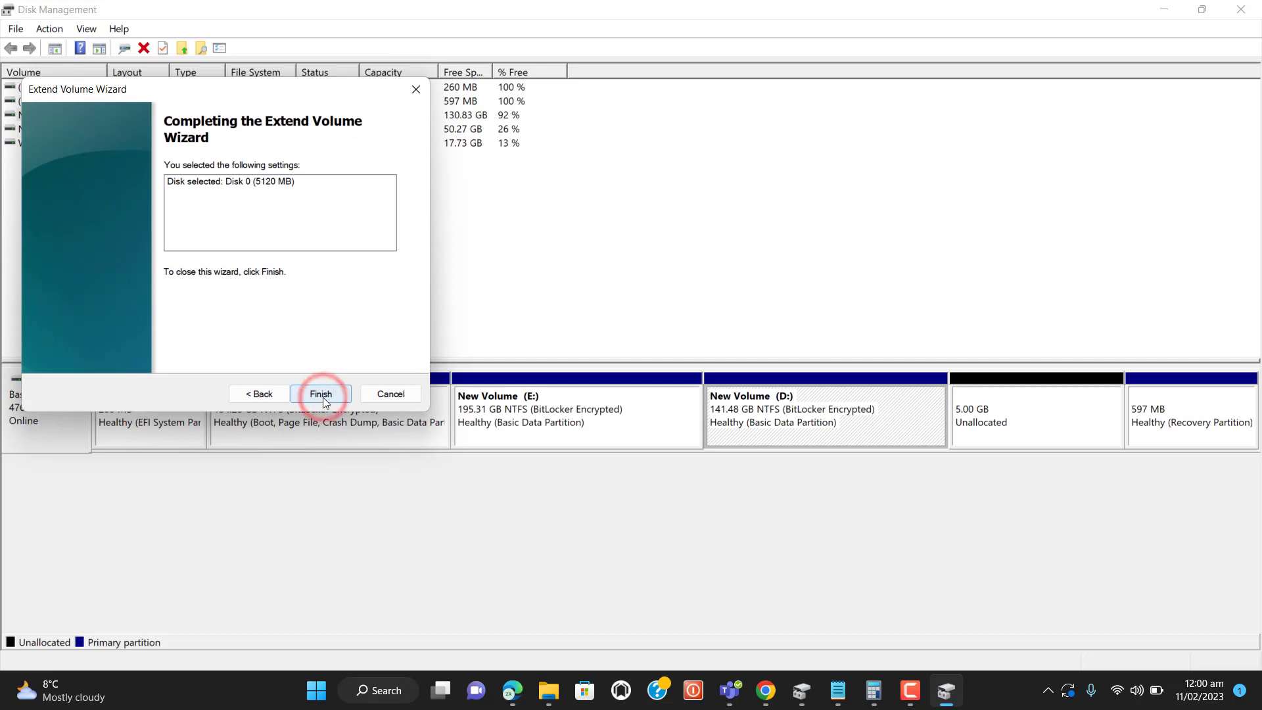
click(323, 397)
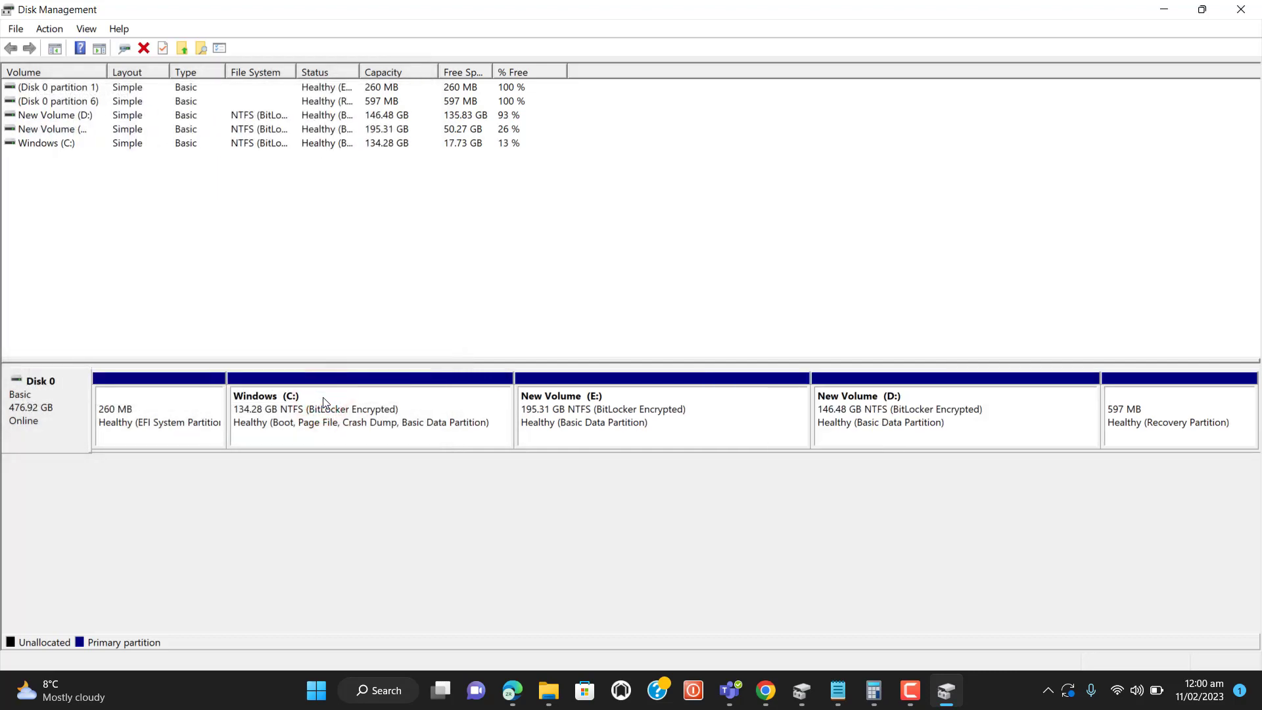
Step: Examine volume D: and compare the drives' sizes in File Explorer's This PC with those in Disk Management
click(77, 117)
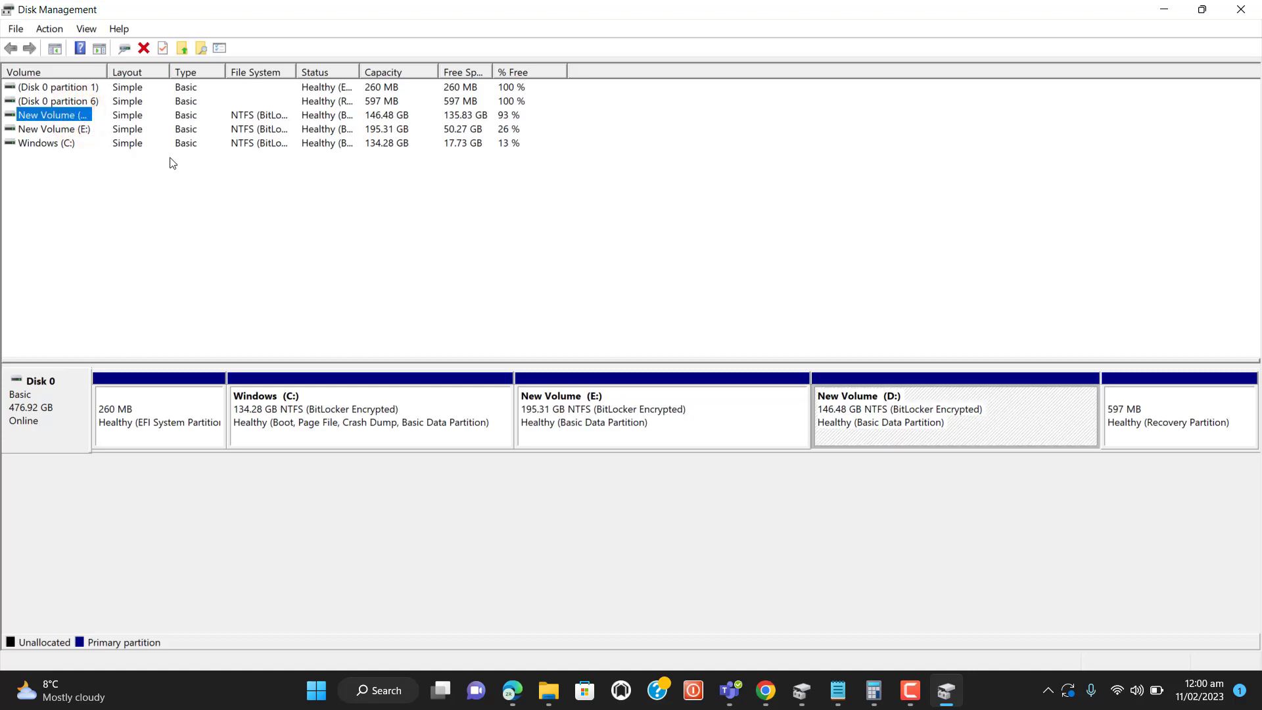
click(548, 691)
click(536, 477)
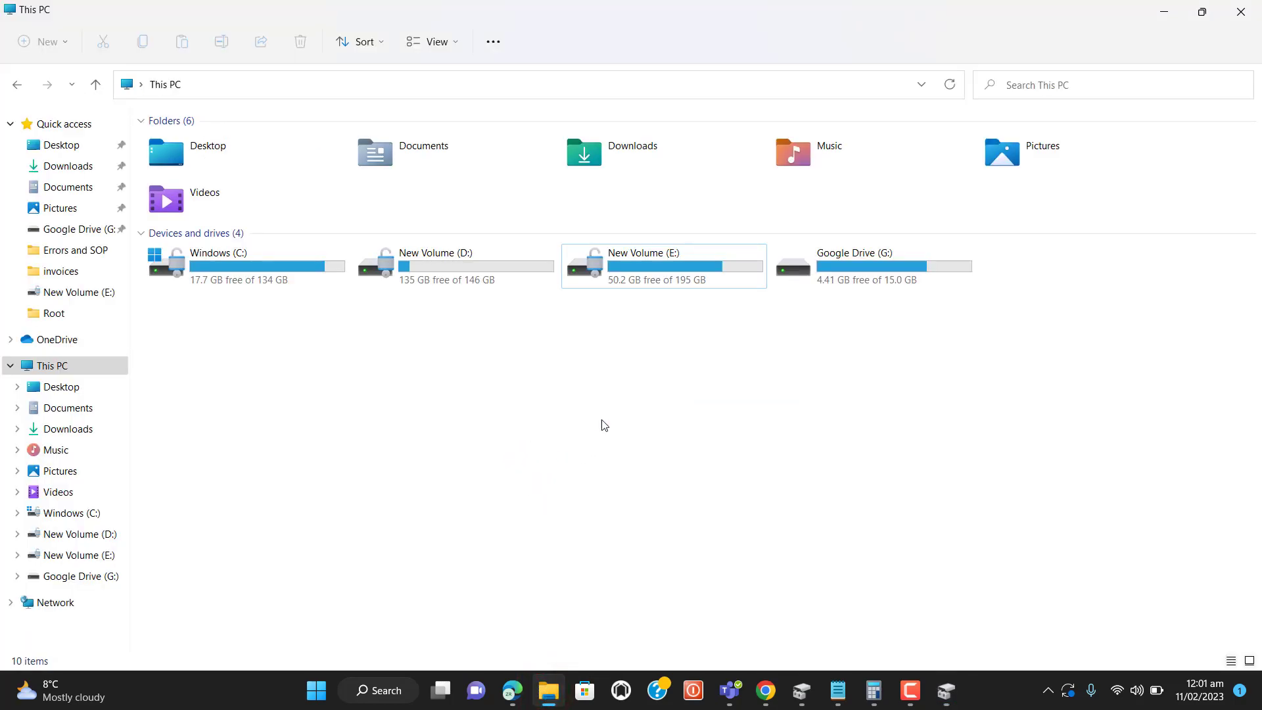
click(684, 283)
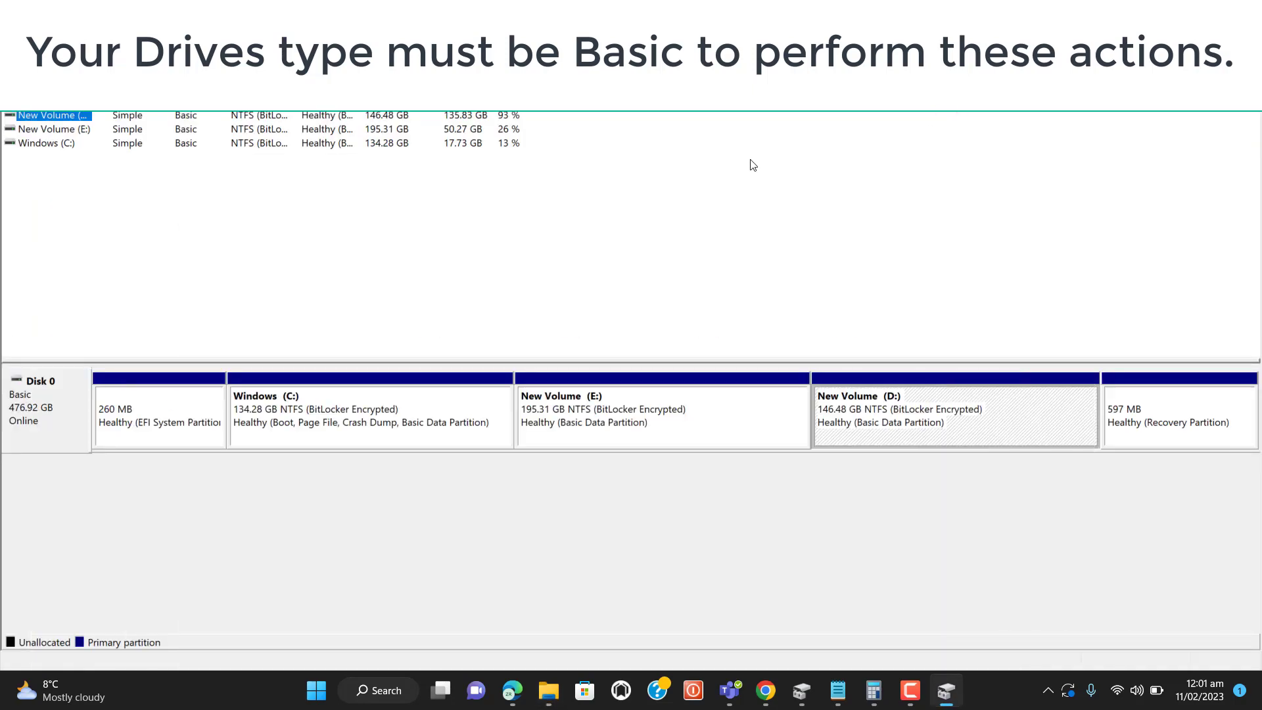
click(750, 159)
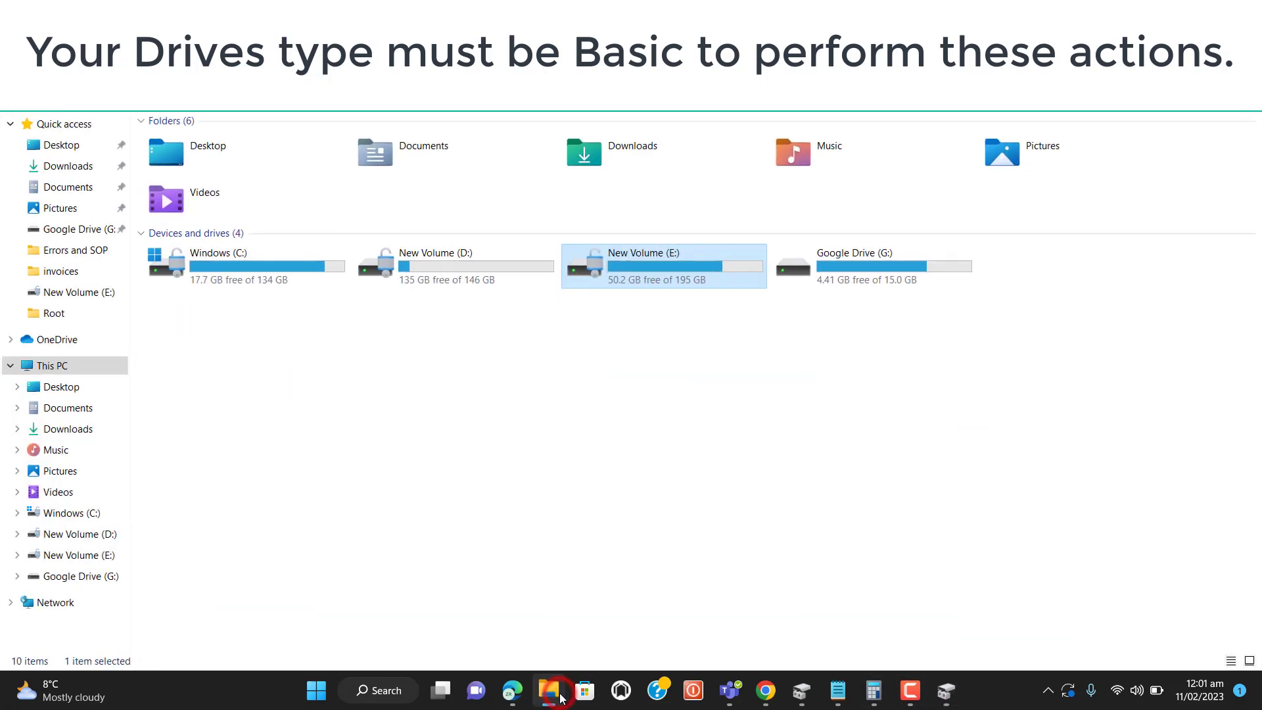
click(550, 690)
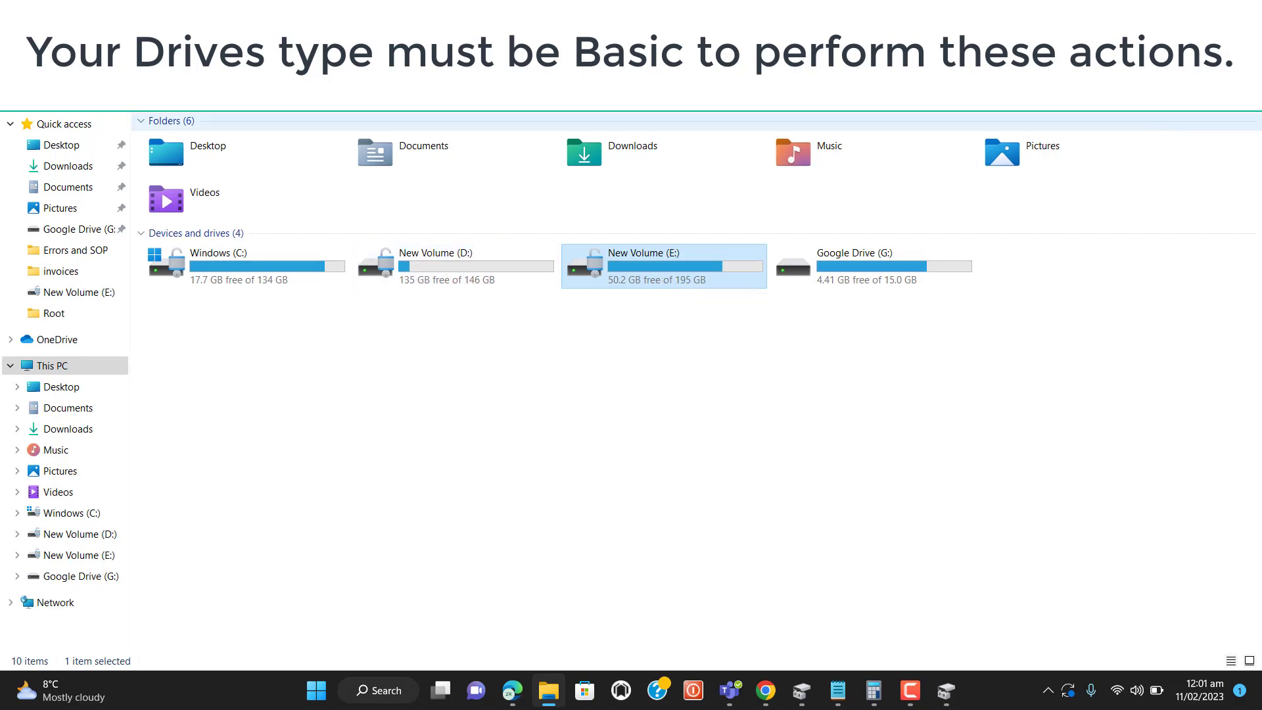
click(1167, 11)
click(481, 264)
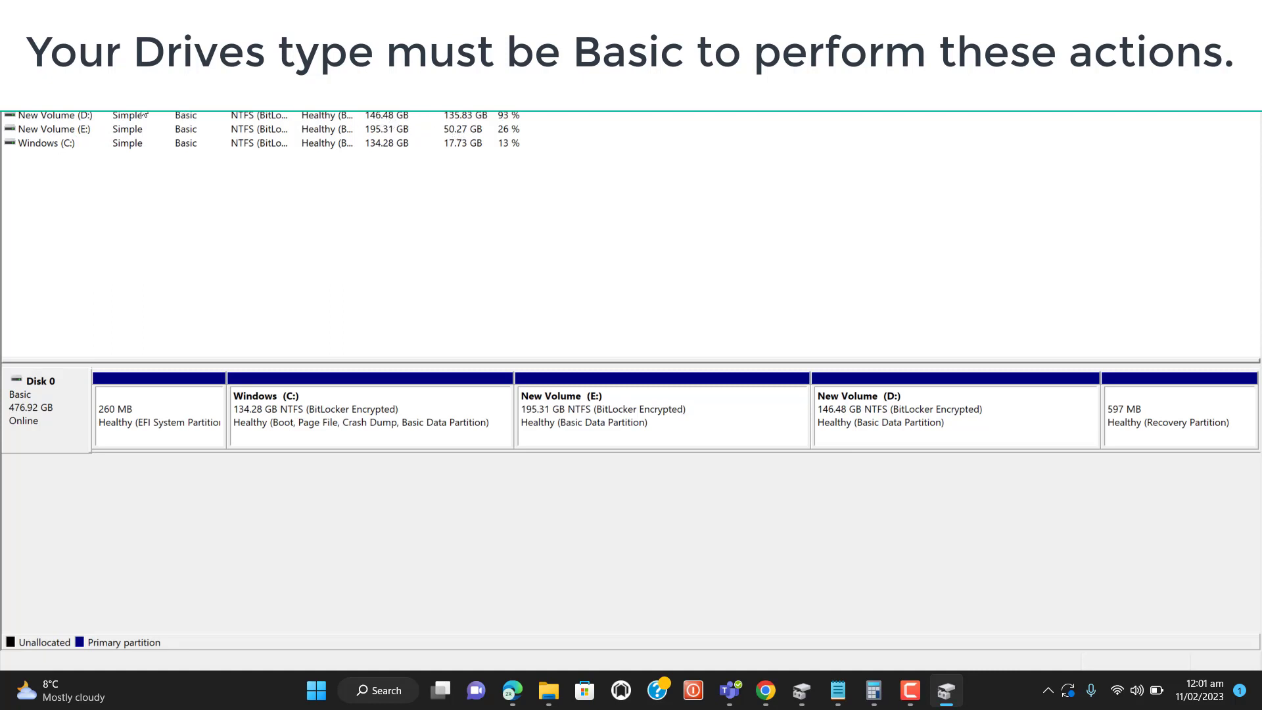
Step: Start shrinking New Volume (D:) and calculate 1024 × 10 in Calculator for the shrink amount in MB
click(72, 117)
right_click(73, 117)
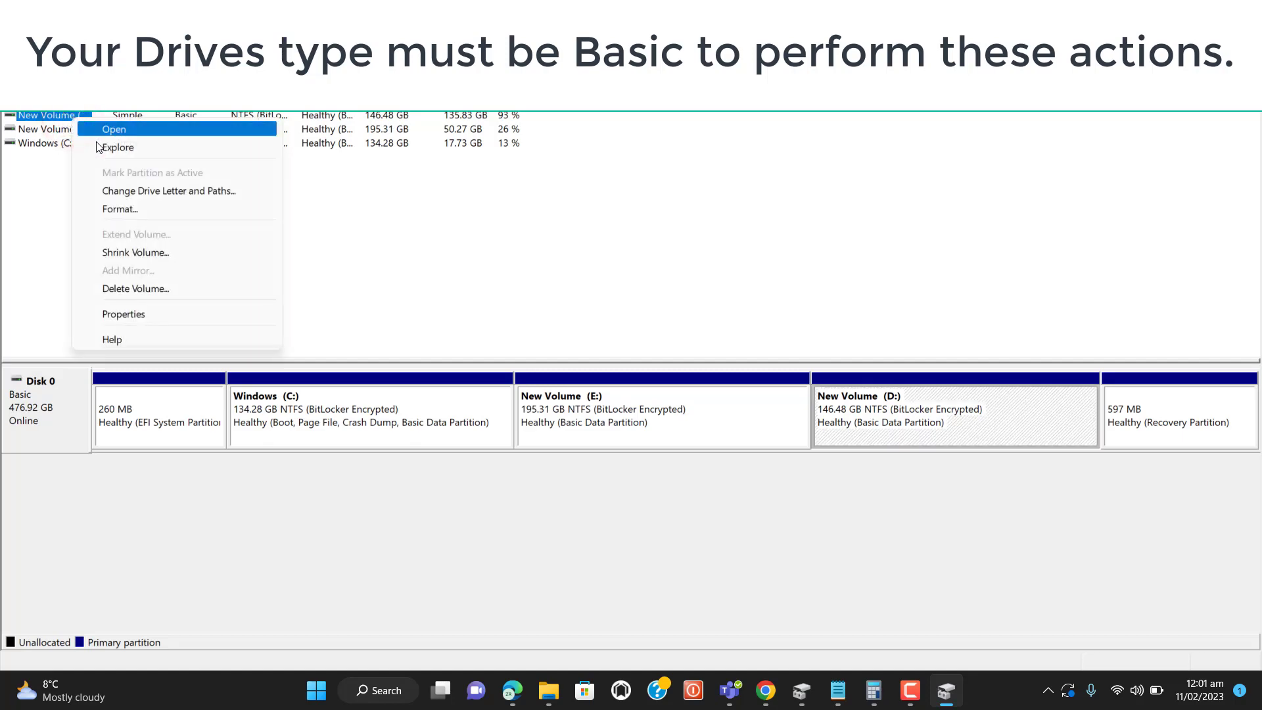
click(144, 252)
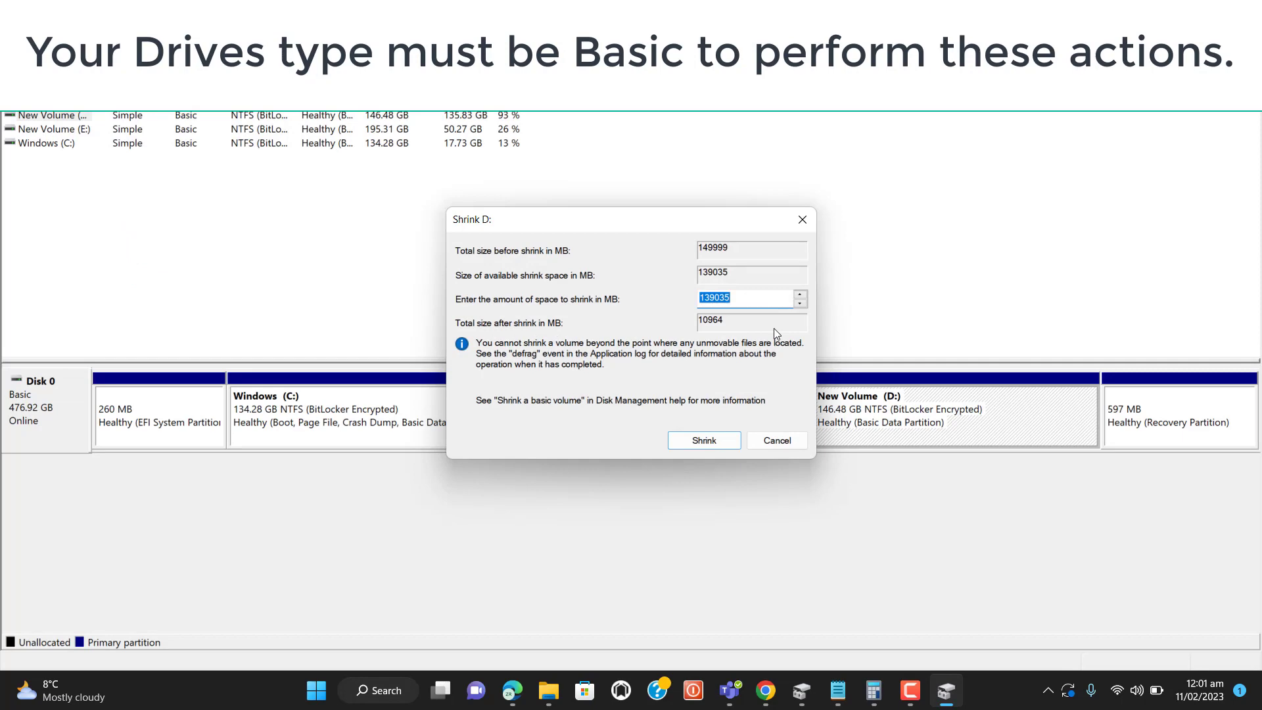
click(874, 690)
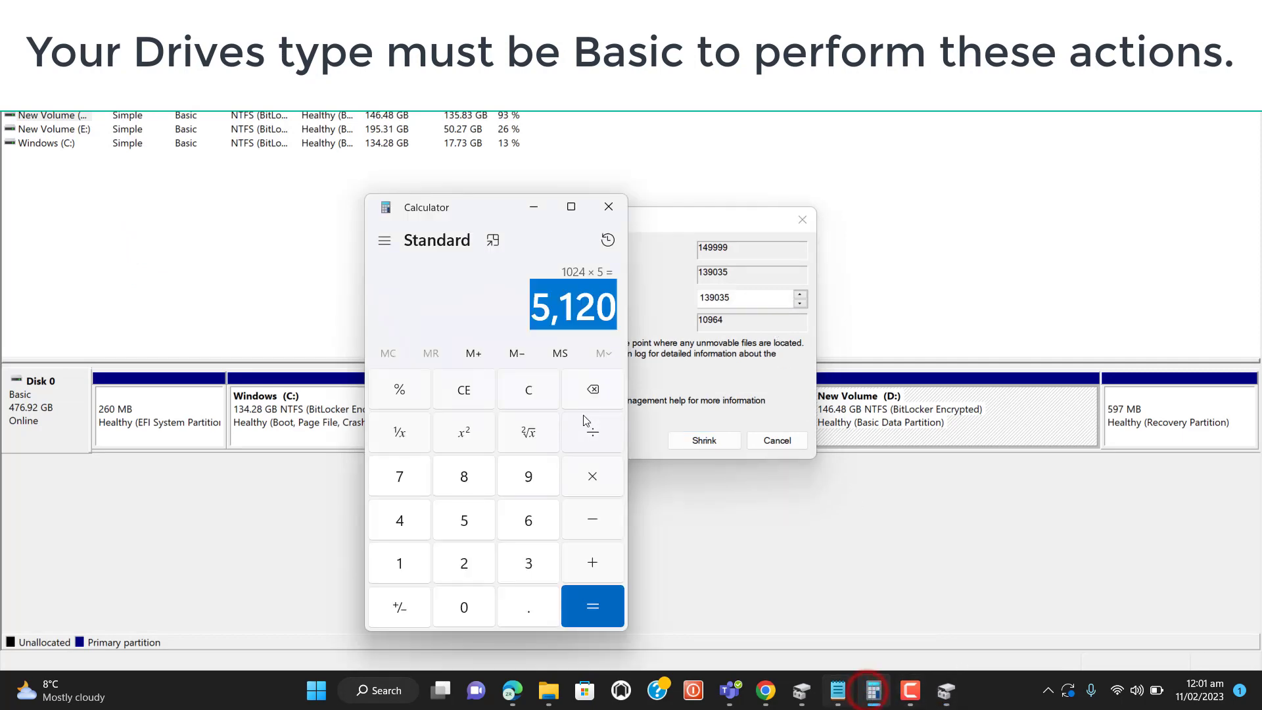
click(533, 403)
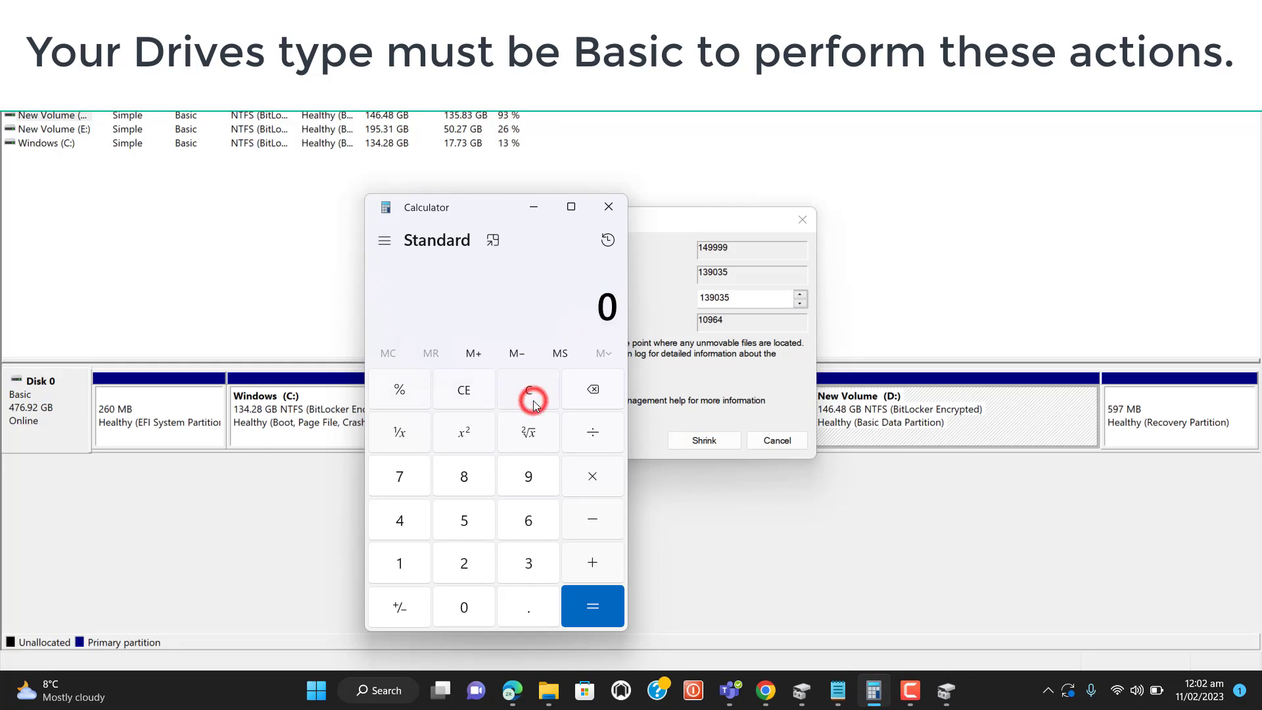
click(394, 566)
click(463, 607)
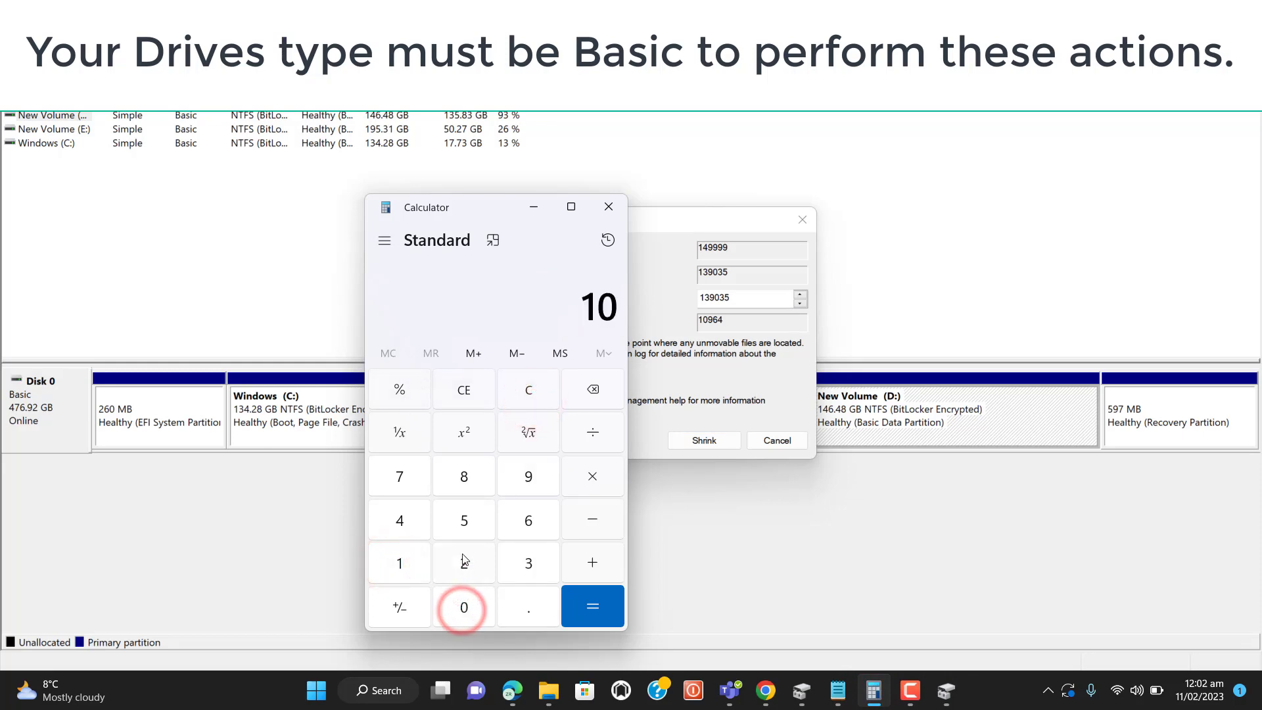
click(464, 563)
click(397, 519)
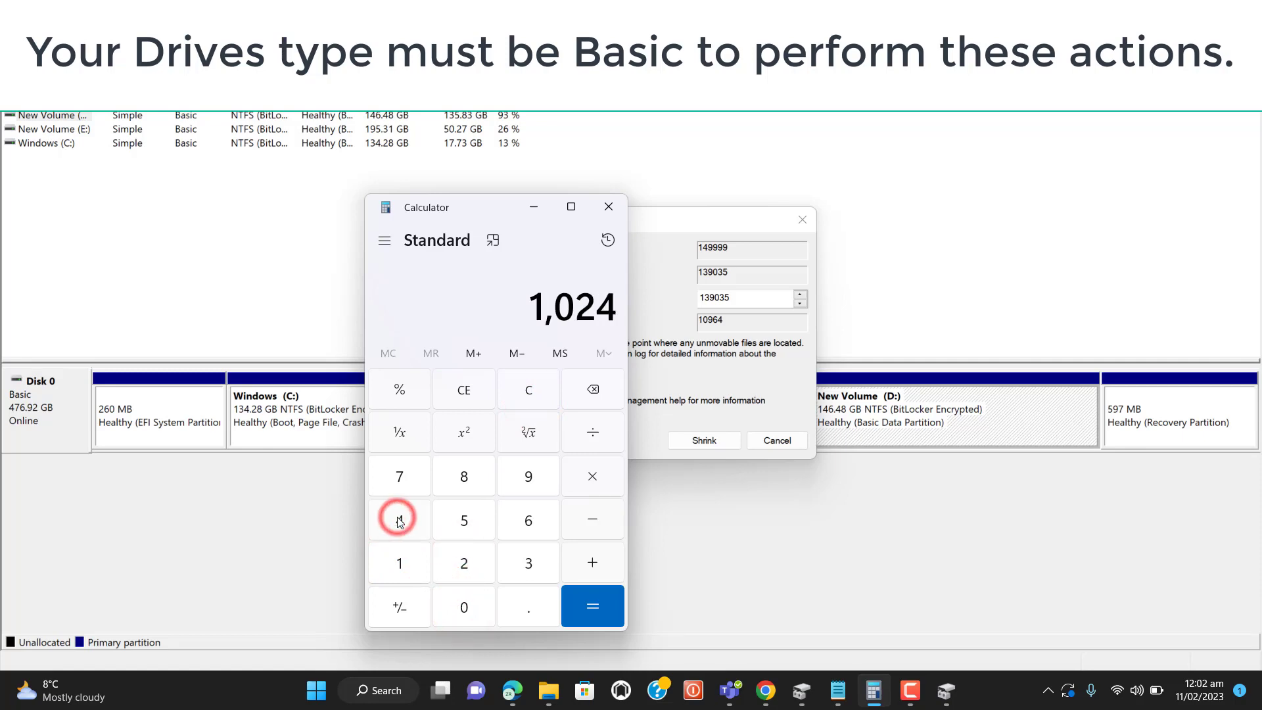
click(600, 476)
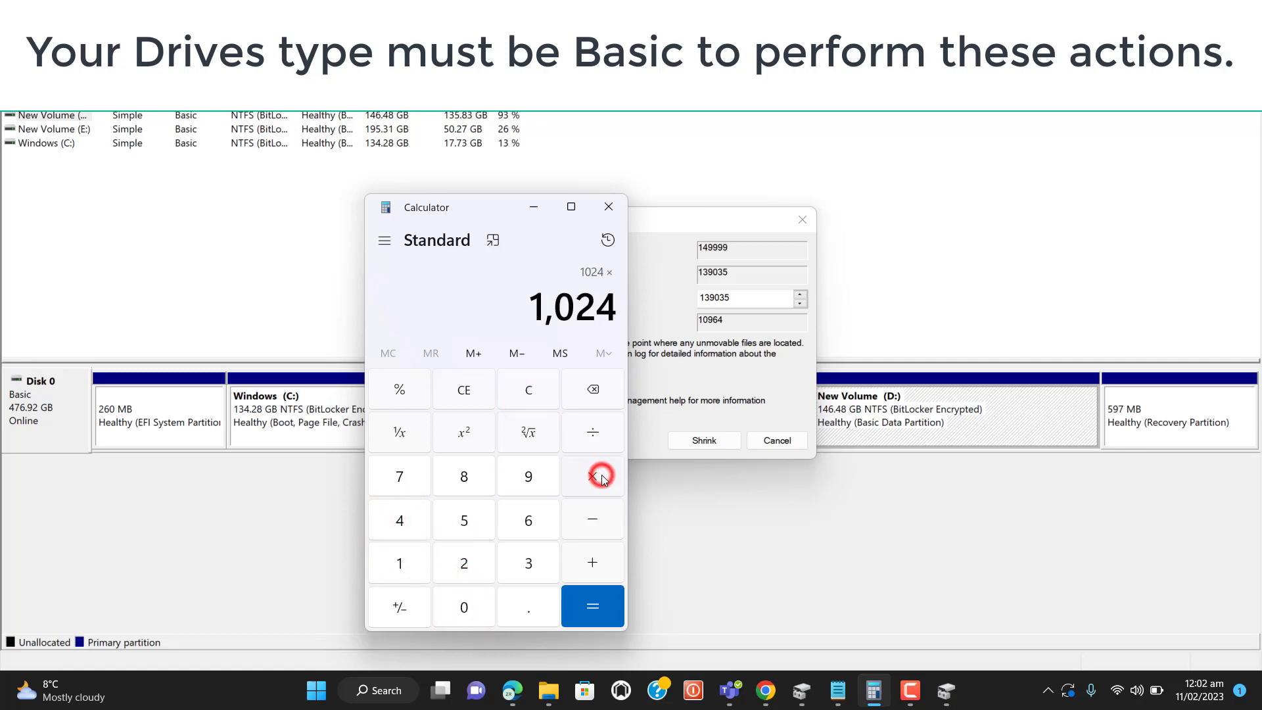
click(399, 574)
click(463, 615)
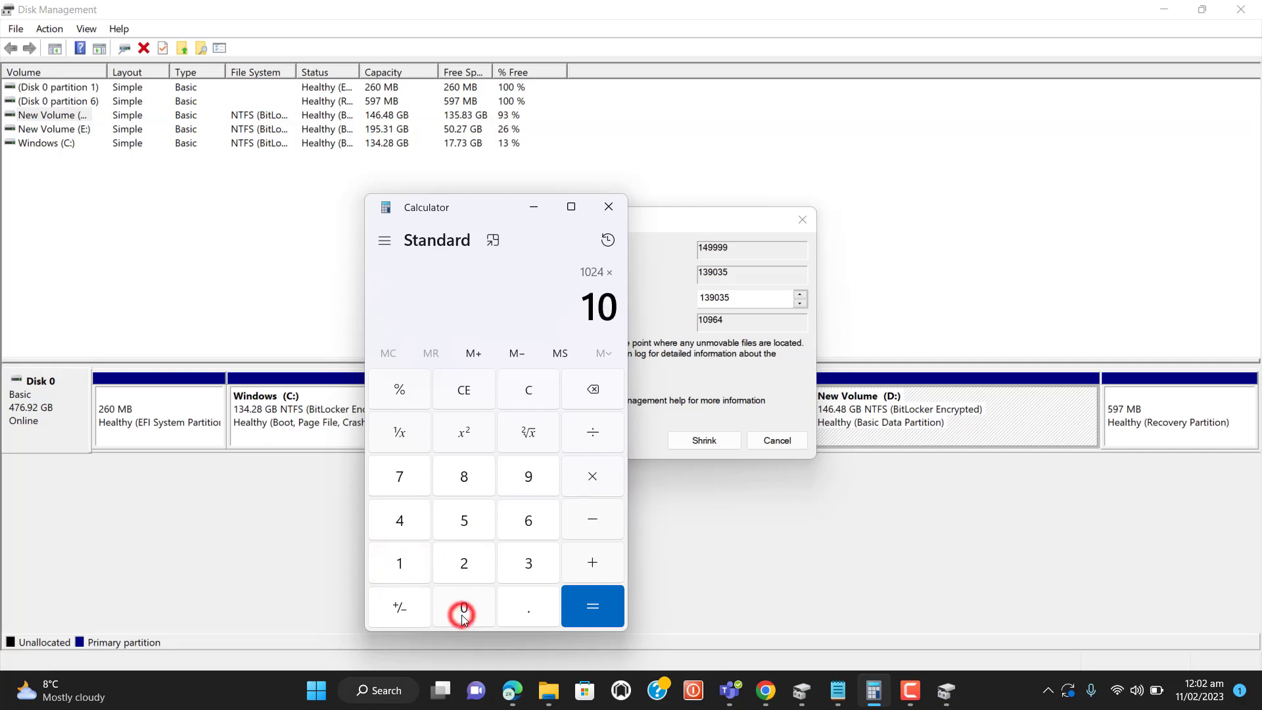
click(593, 609)
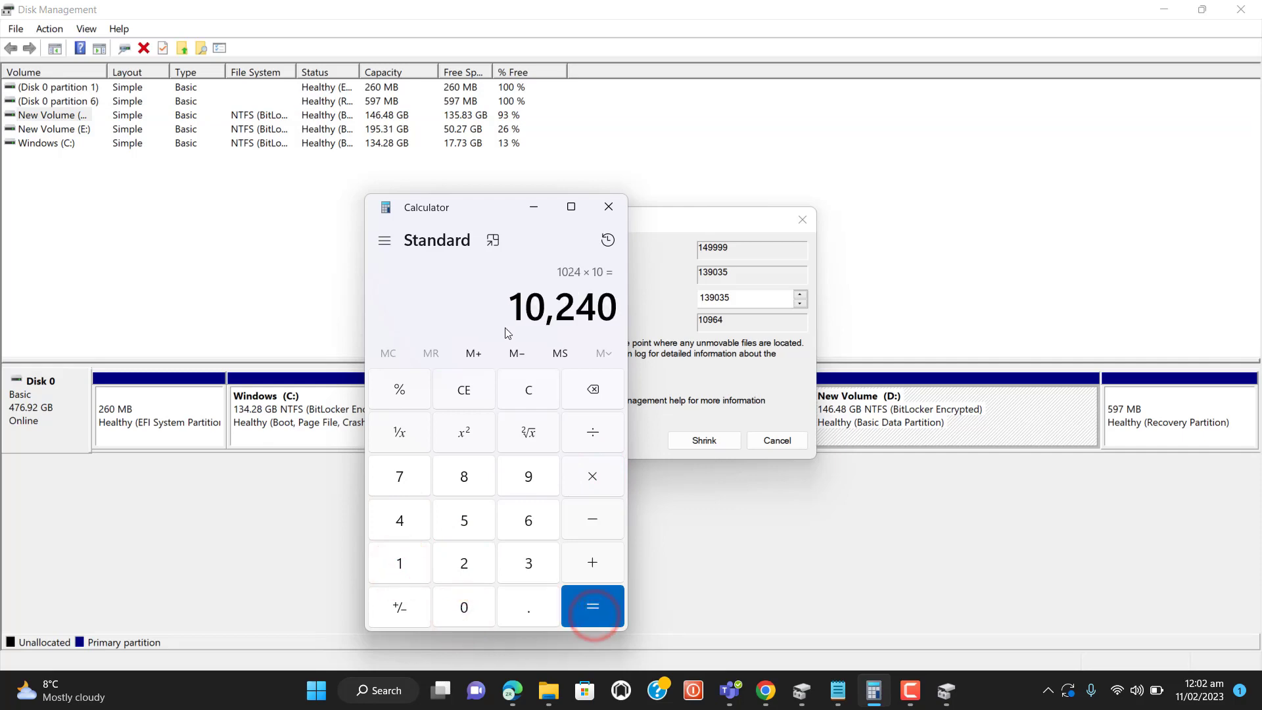
drag(519, 318, 618, 309)
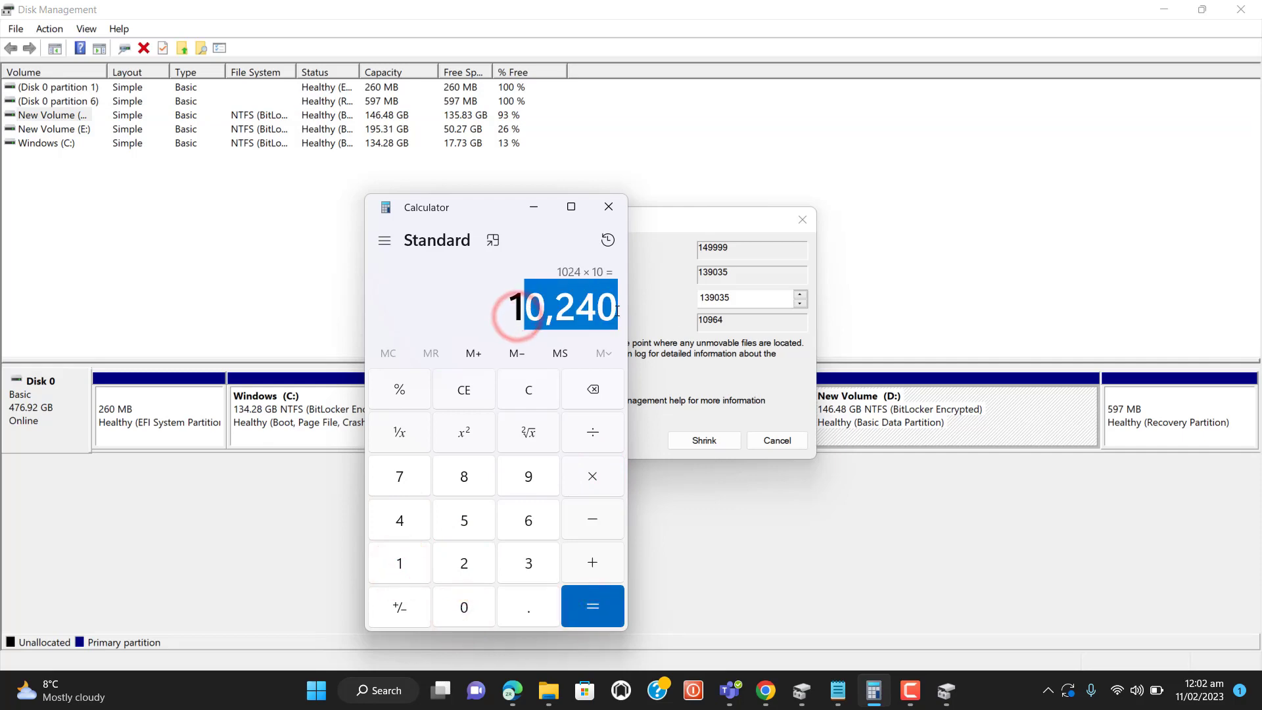
Step: Set the amount of space to shrink to 10240 MB and shrink volume D:
double_click(741, 299)
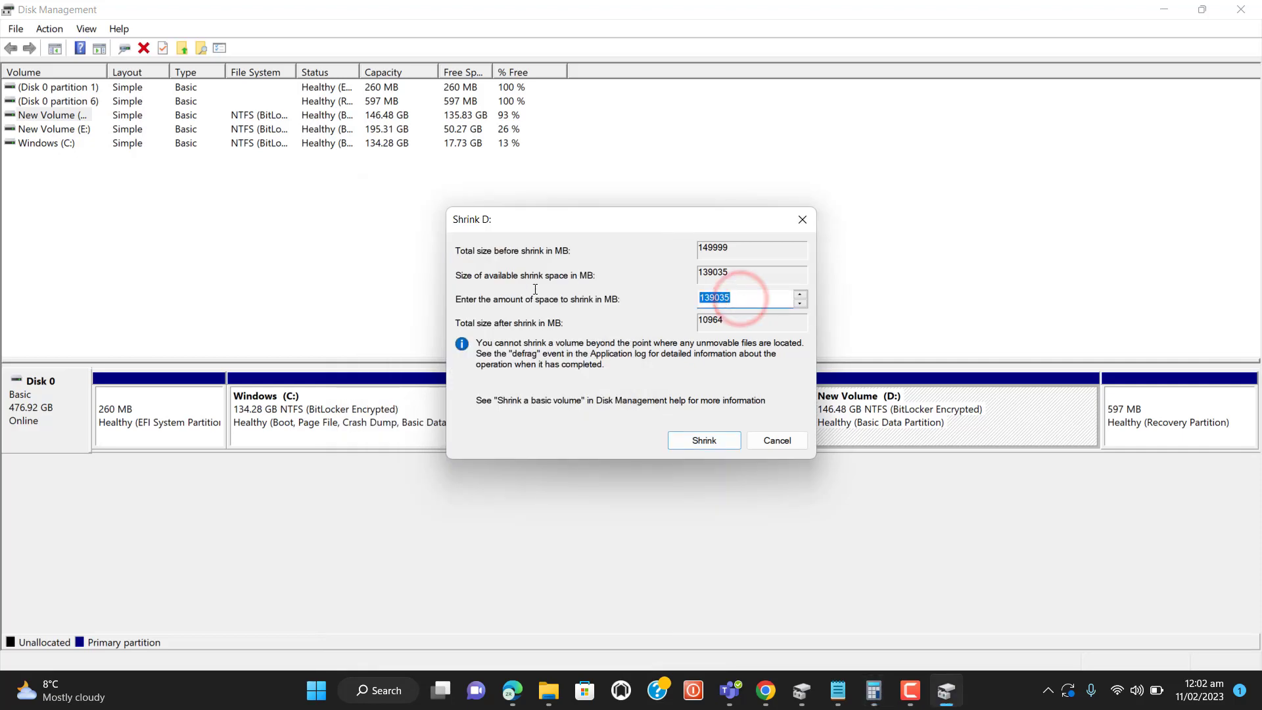
text(102)
text(40)
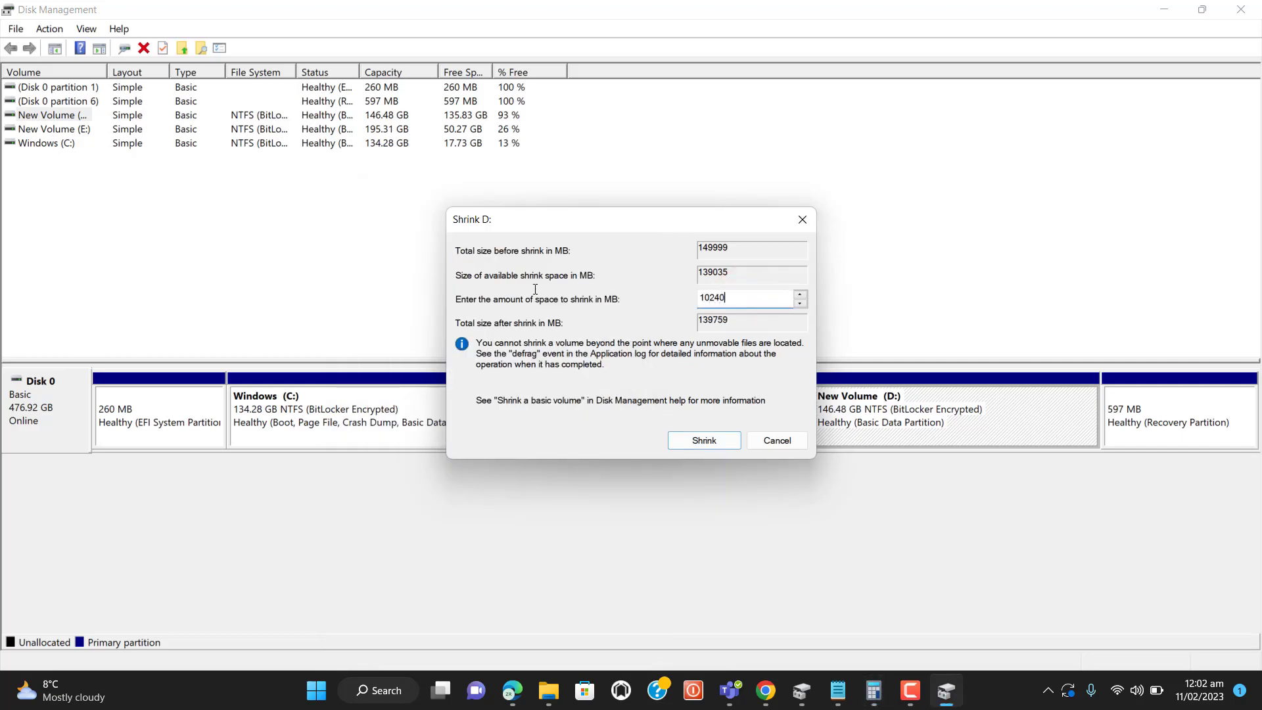
click(712, 439)
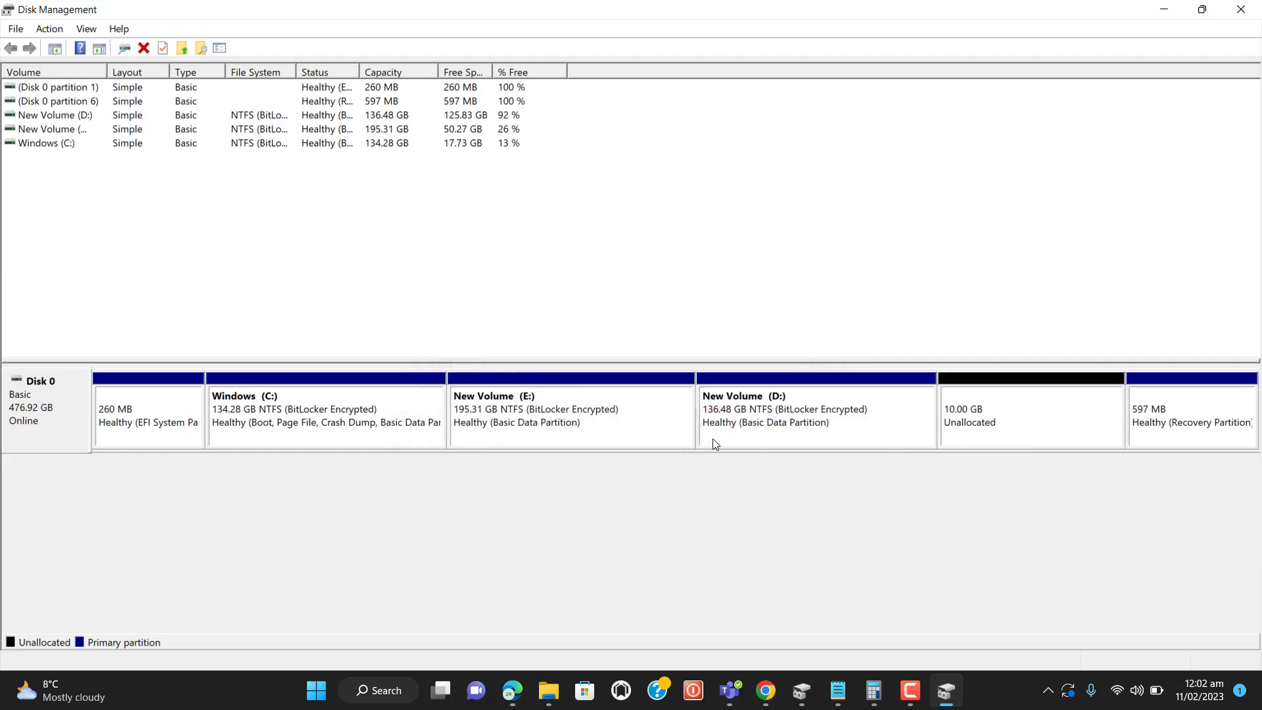
click(1001, 409)
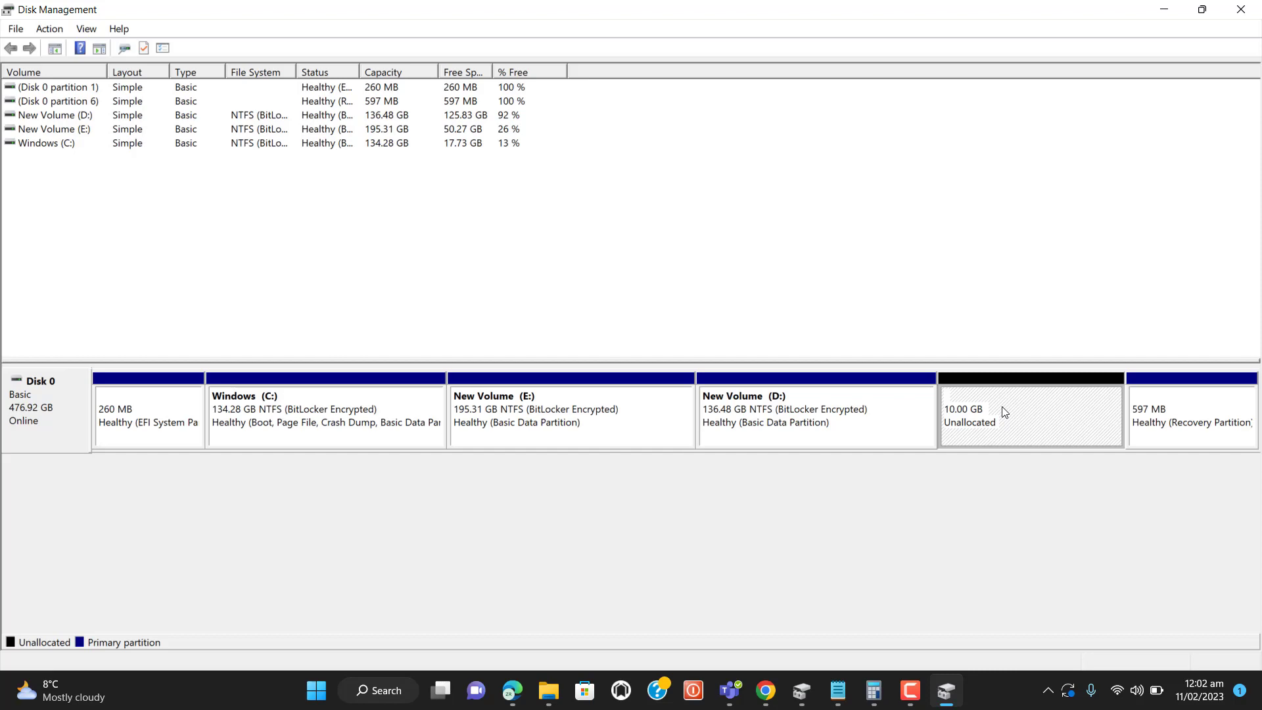
right_click(1003, 412)
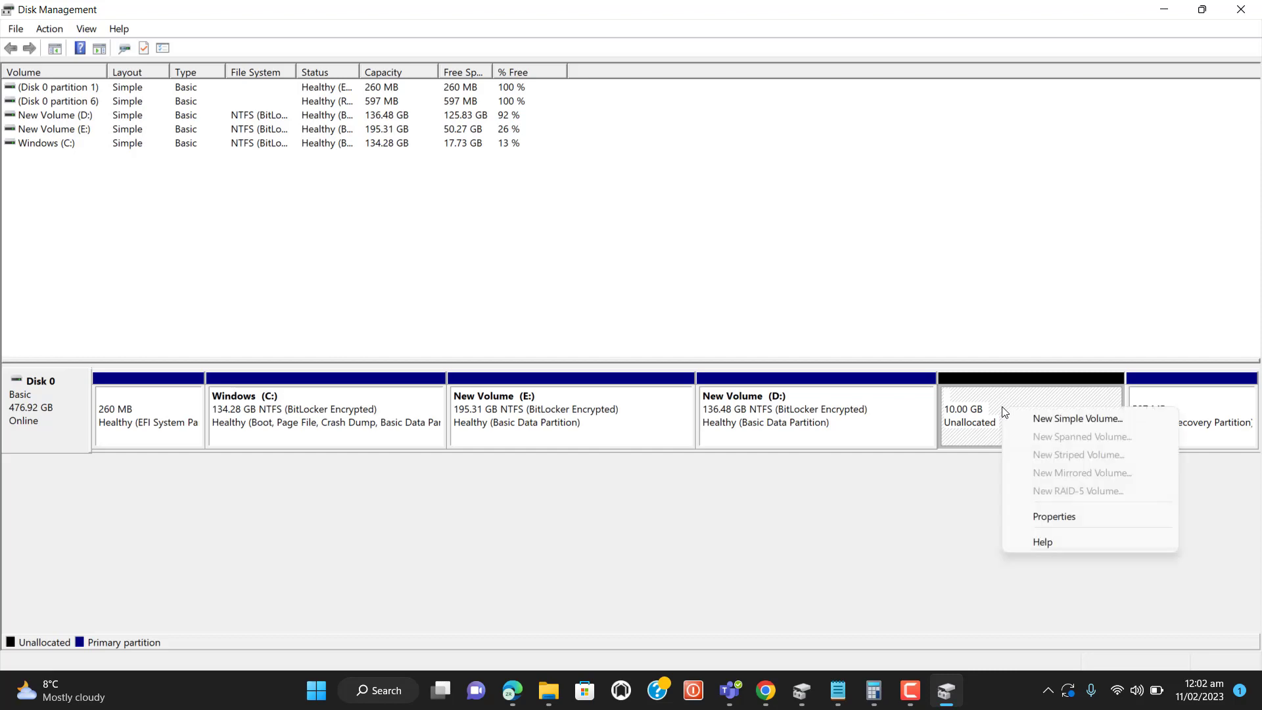
click(1043, 418)
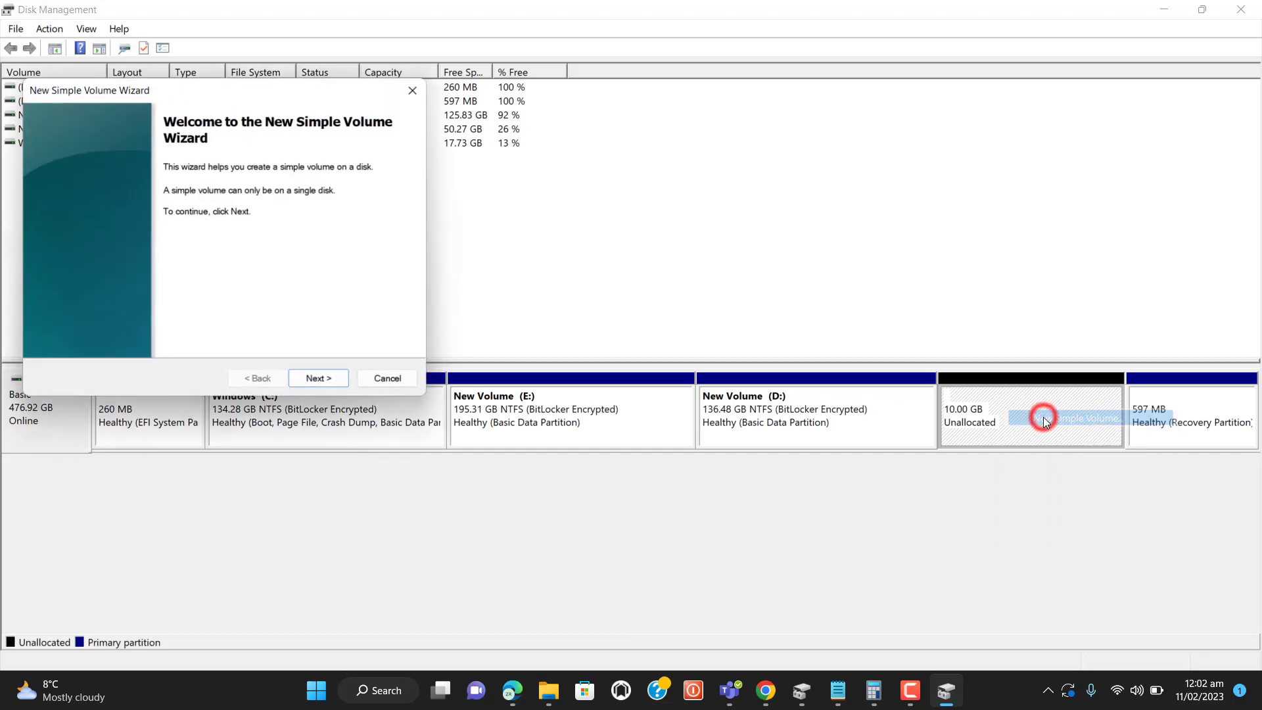
click(412, 90)
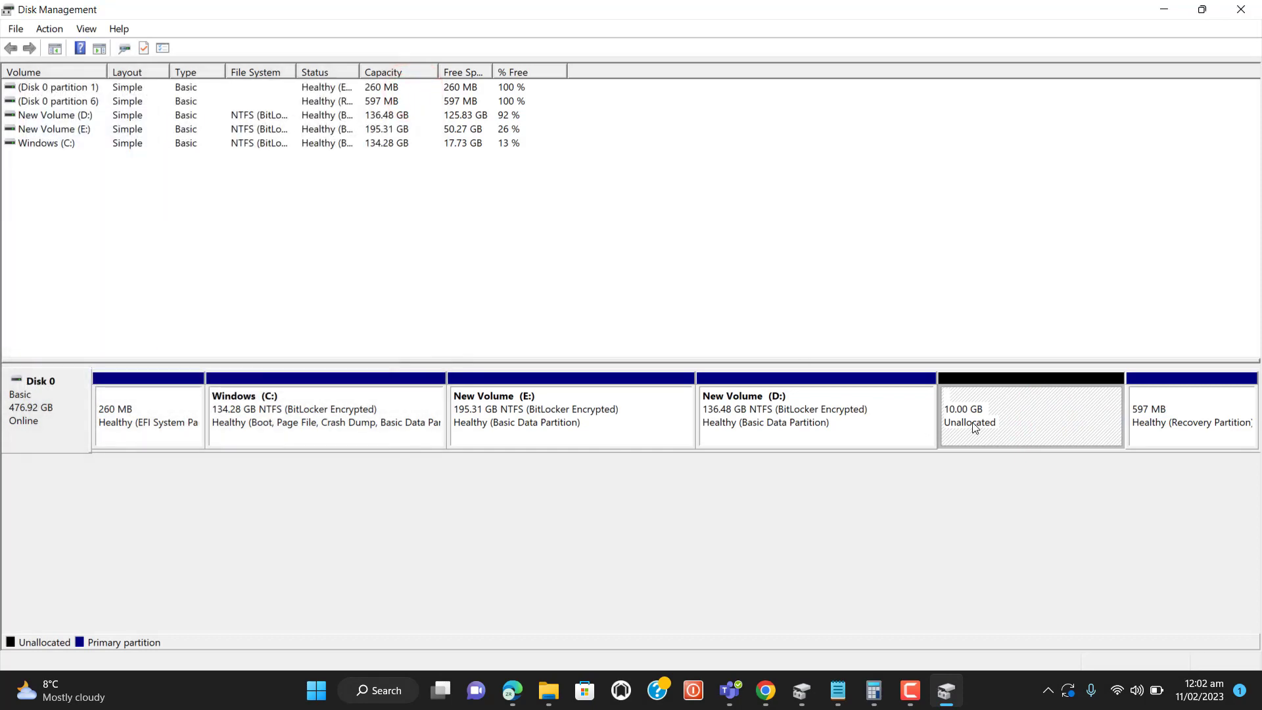
Step: Start a new simple volume in the unallocated space on Disk 0, keeping the size at 10240 MB and assigning drive letter M
right_click(973, 428)
click(1003, 437)
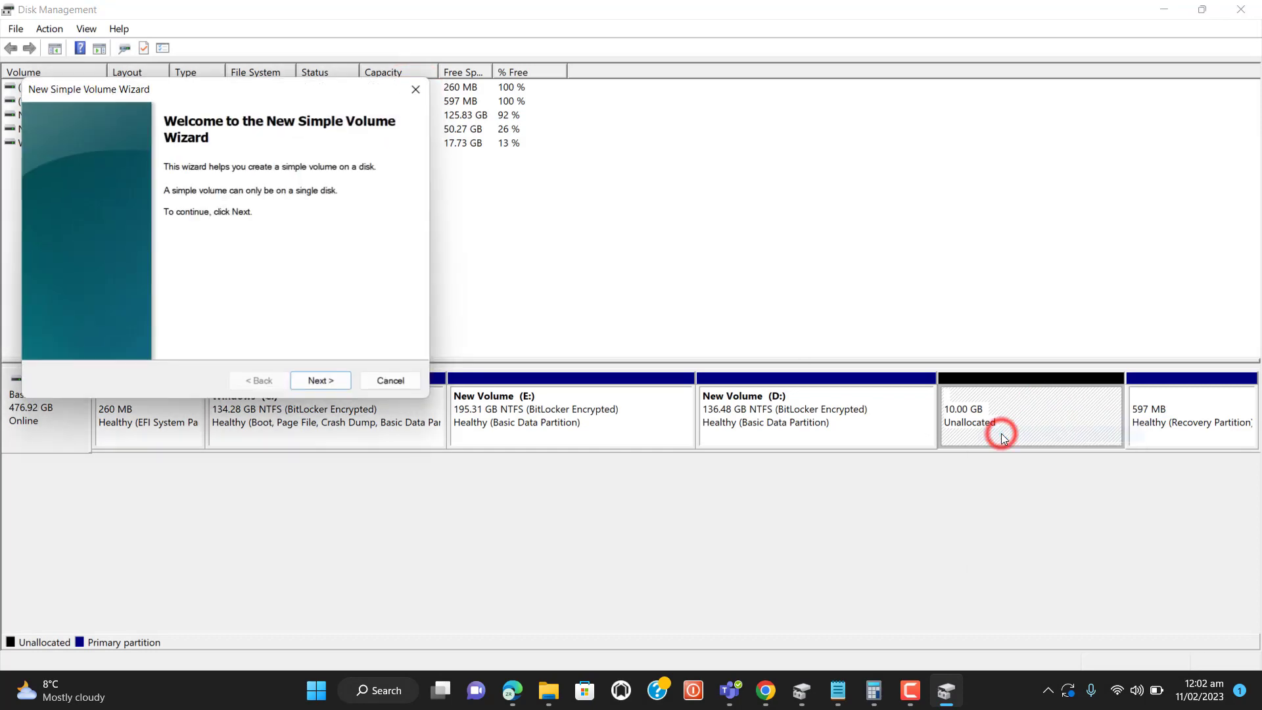
click(329, 380)
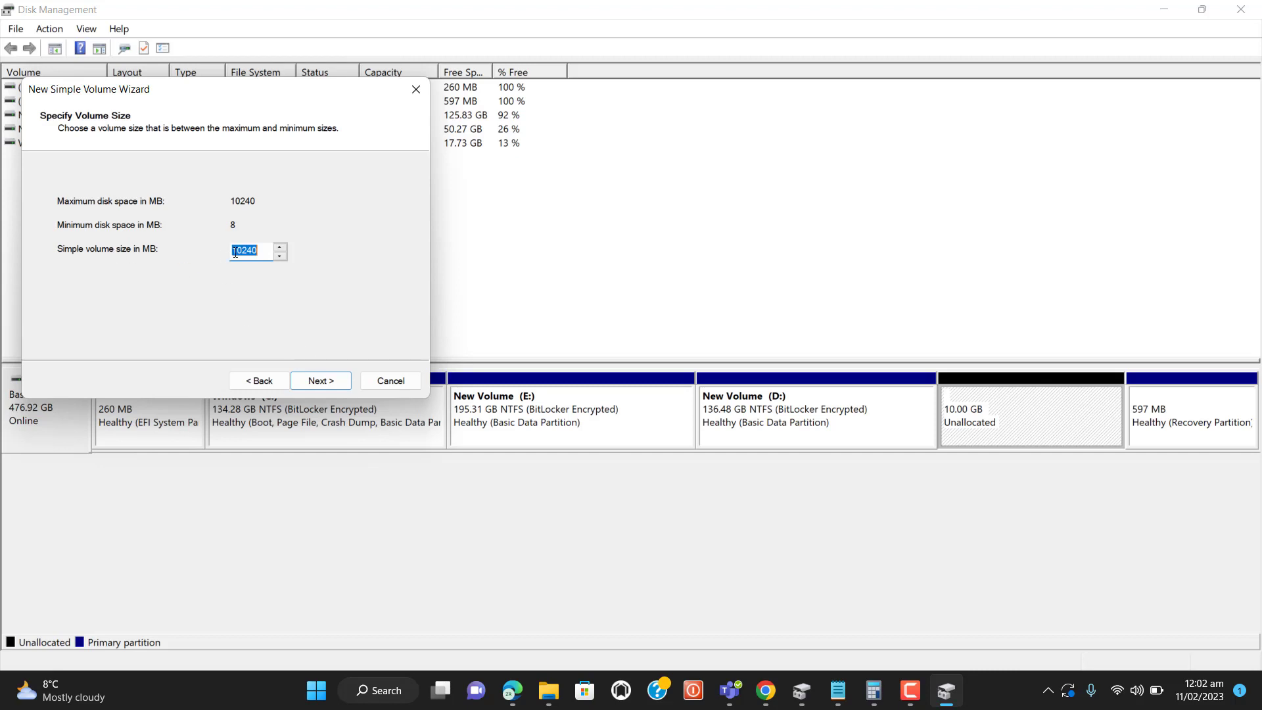
click(329, 380)
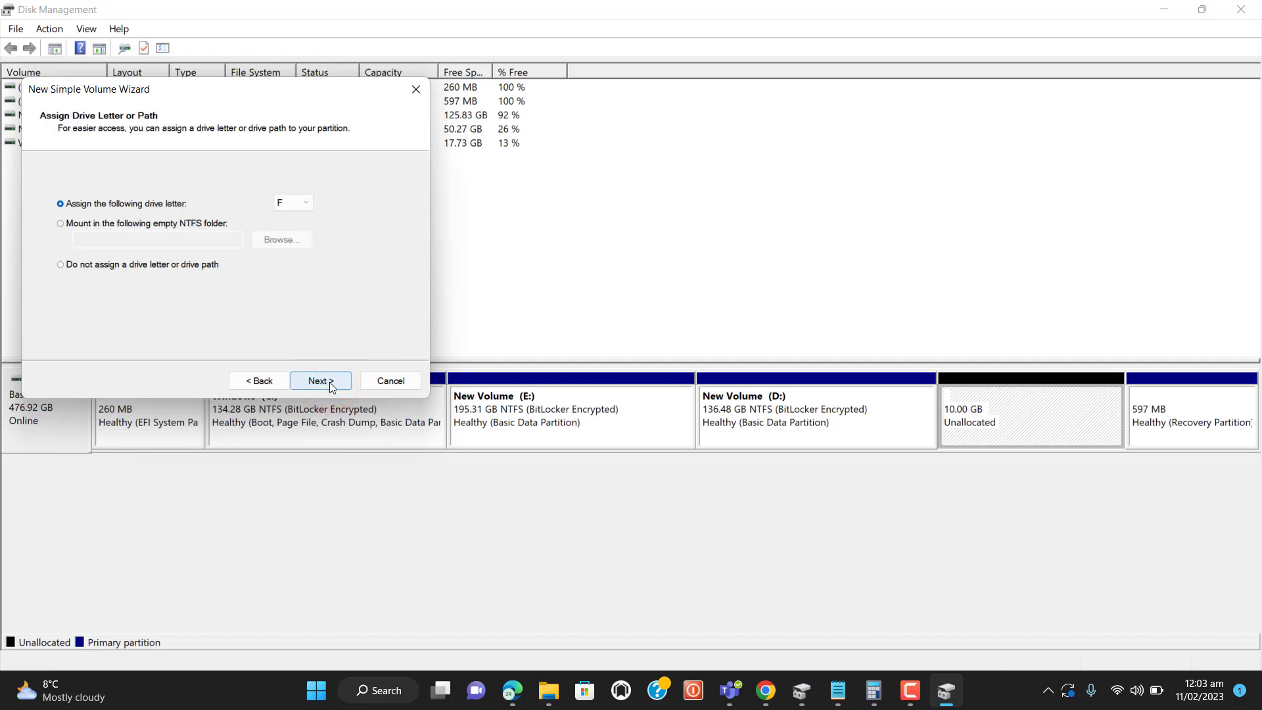
click(306, 202)
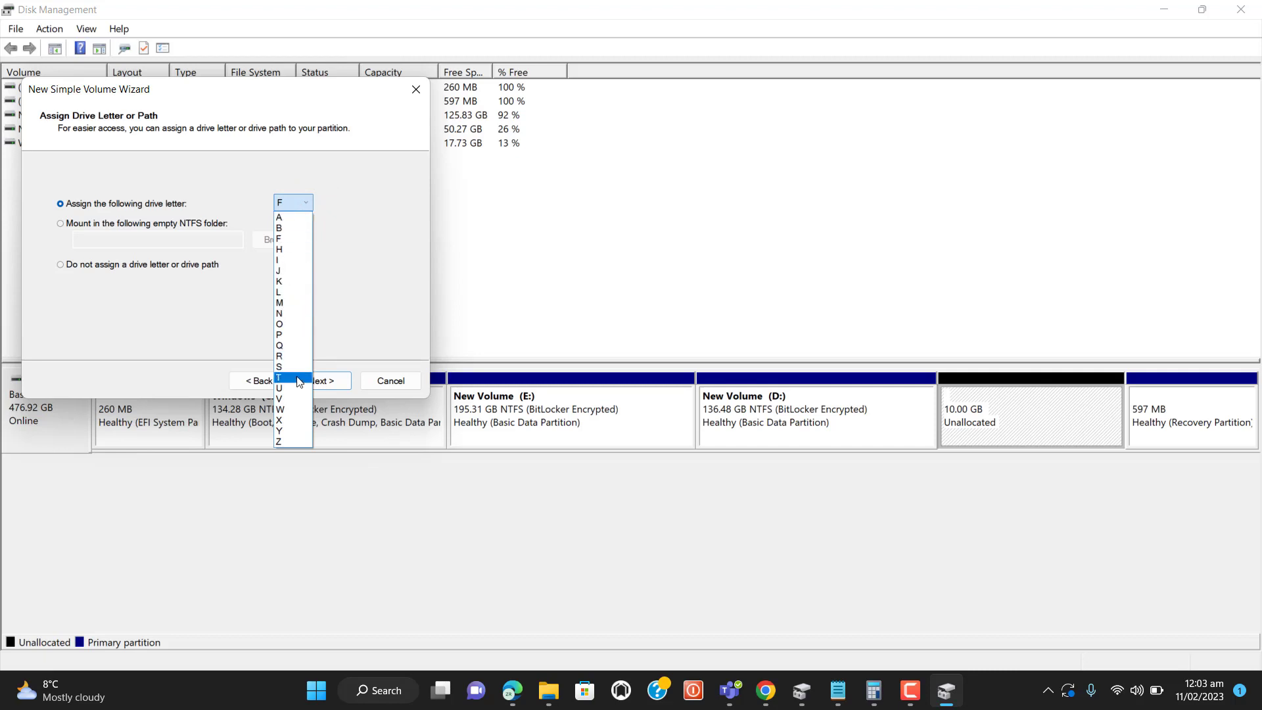
click(301, 304)
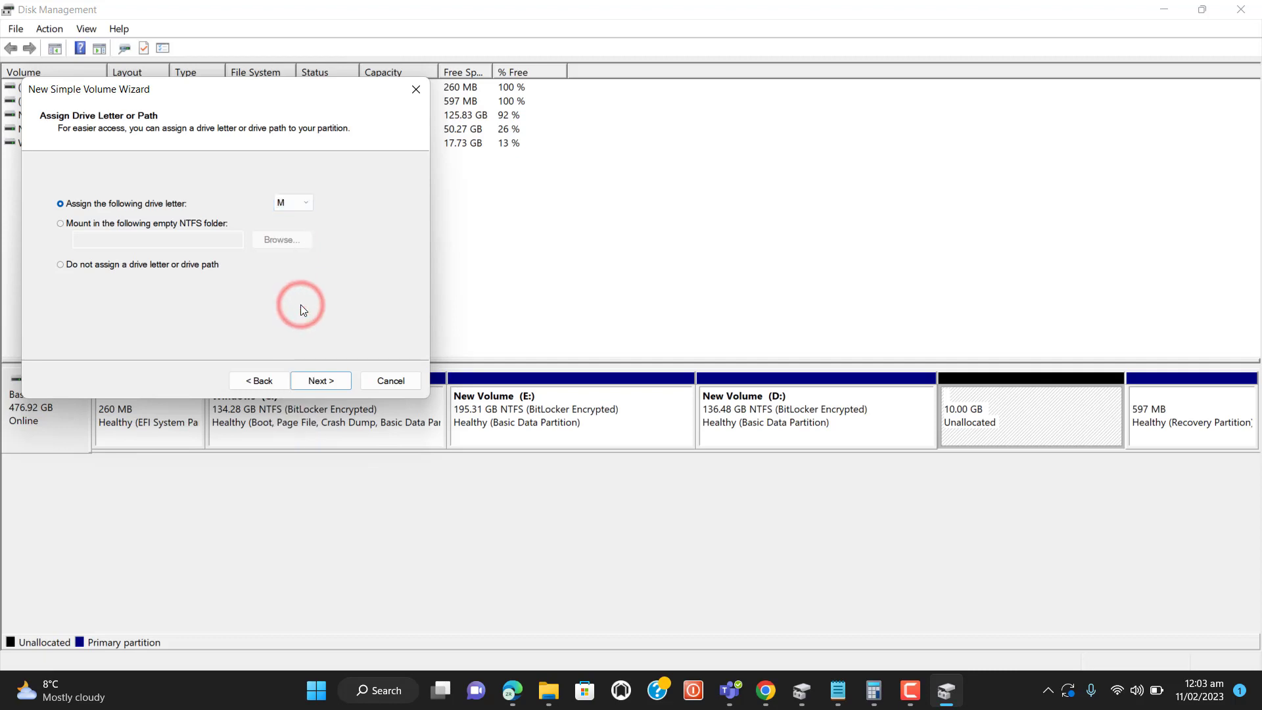
Step: Set the new volume's format to NTFS with default allocation unit size, label it New Drive, and finish creating it with a quick format
click(318, 381)
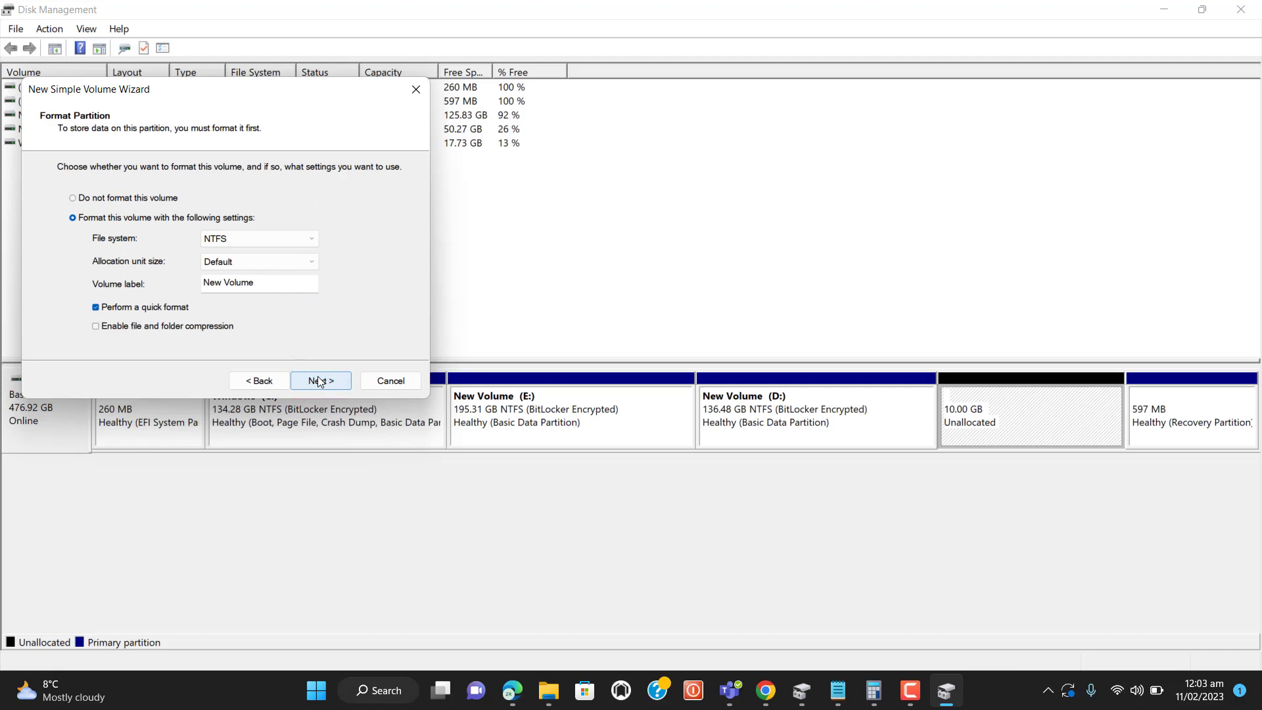
click(301, 242)
click(301, 243)
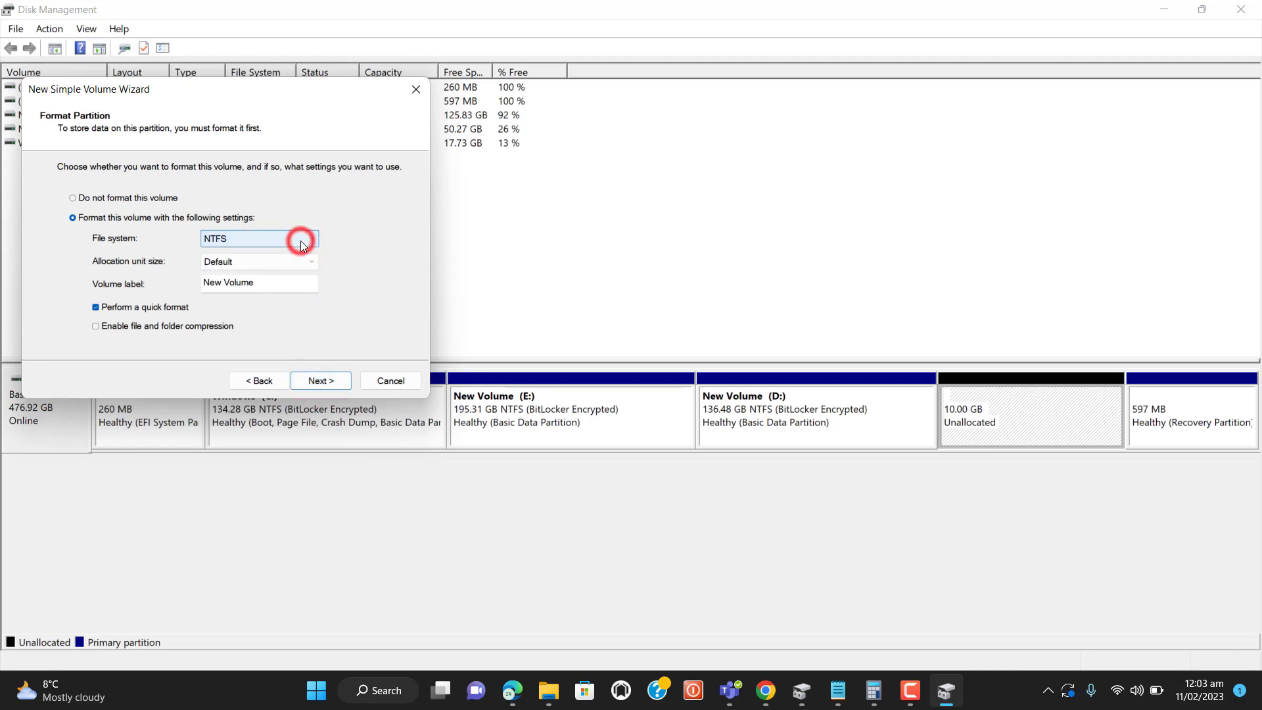
click(249, 264)
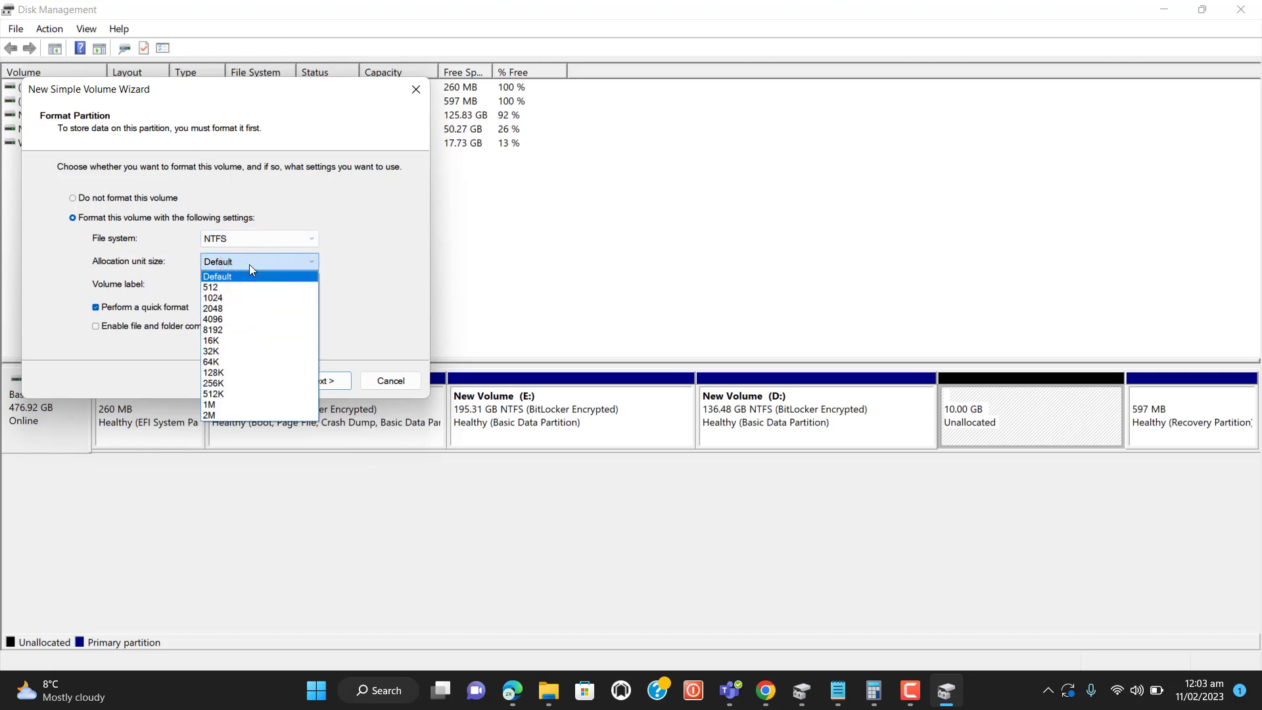
click(250, 264)
triple_click(267, 289)
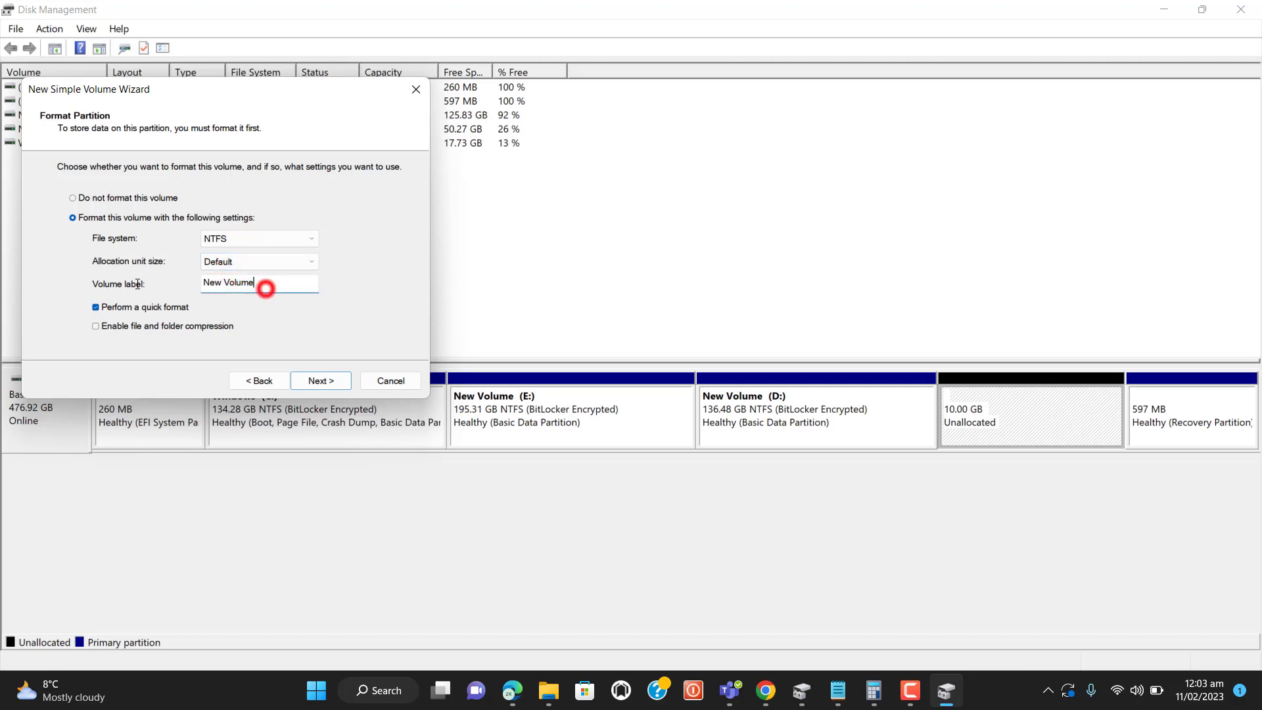
text(New Drive)
click(316, 381)
click(316, 381)
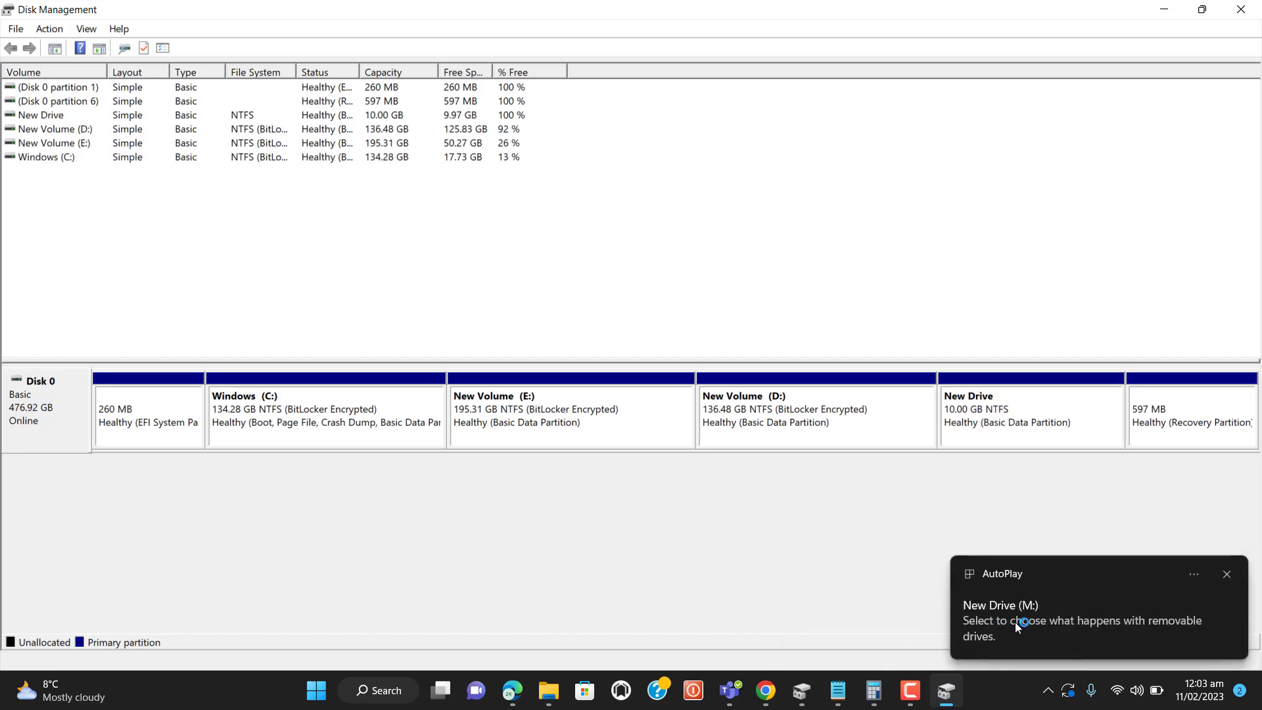
Step: Check New Drive (M:) and its contents in File Explorer's This PC, and return to Disk Management
click(556, 703)
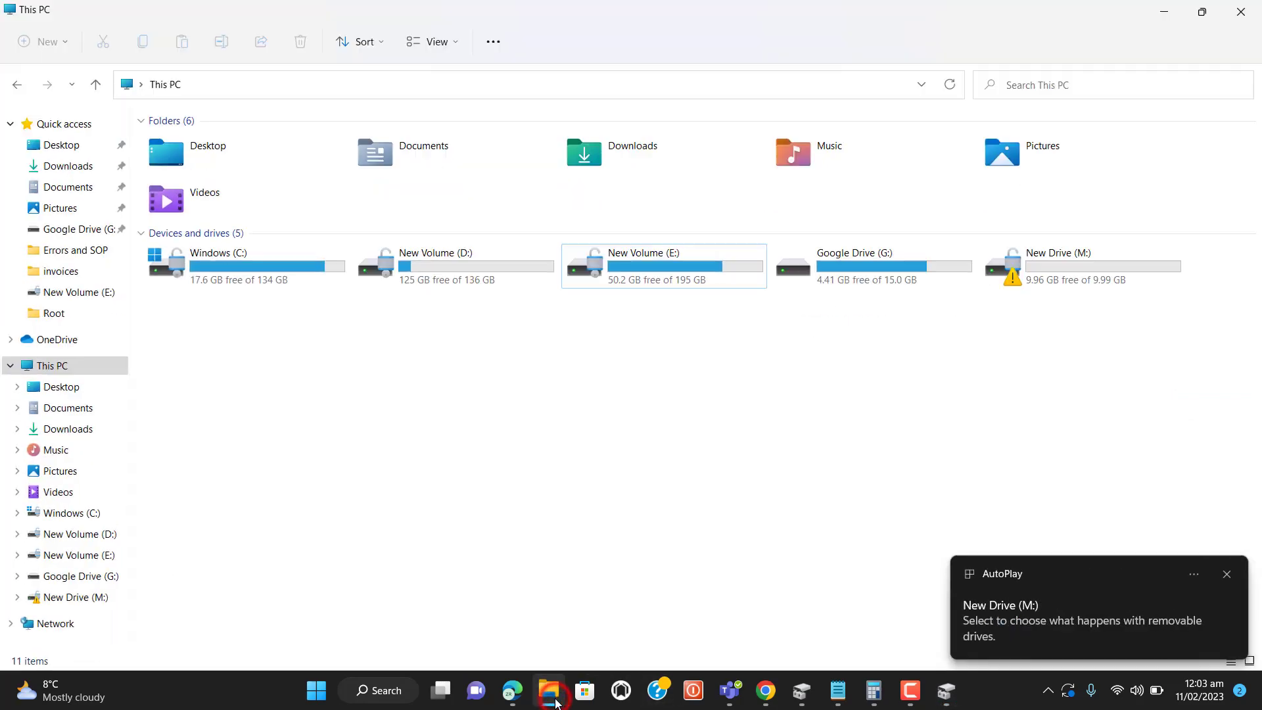
click(534, 531)
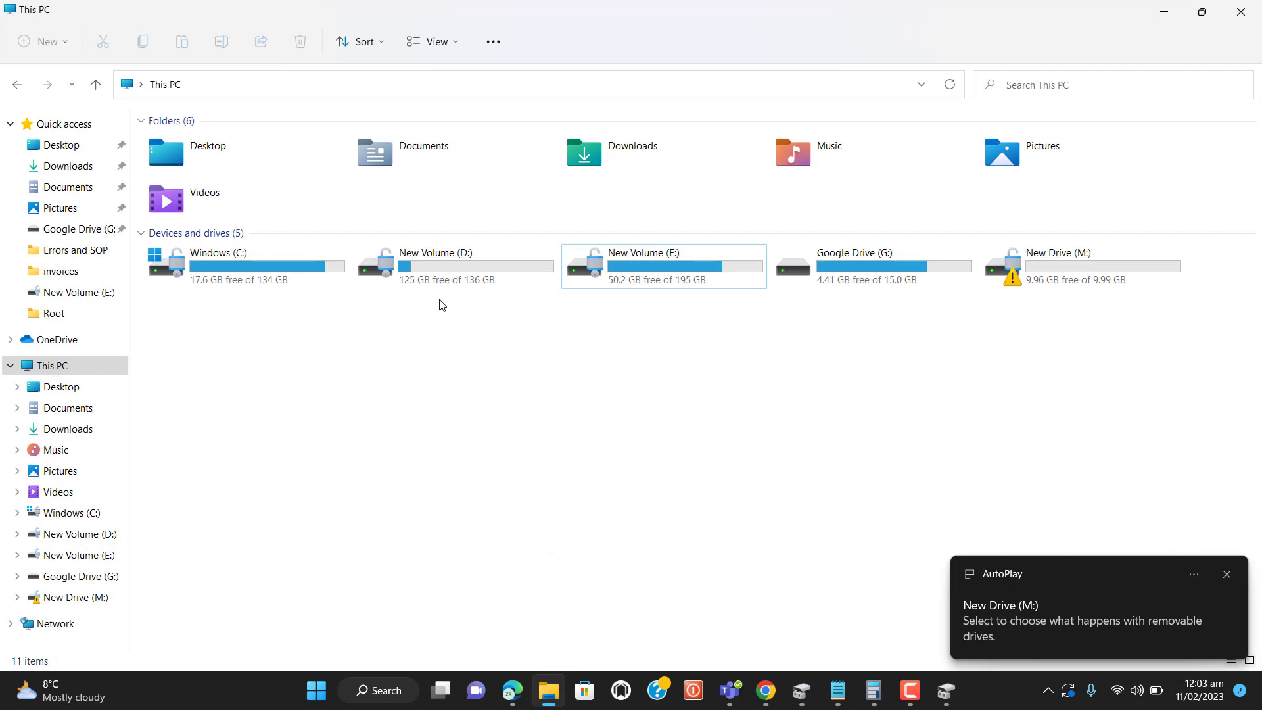
click(1098, 264)
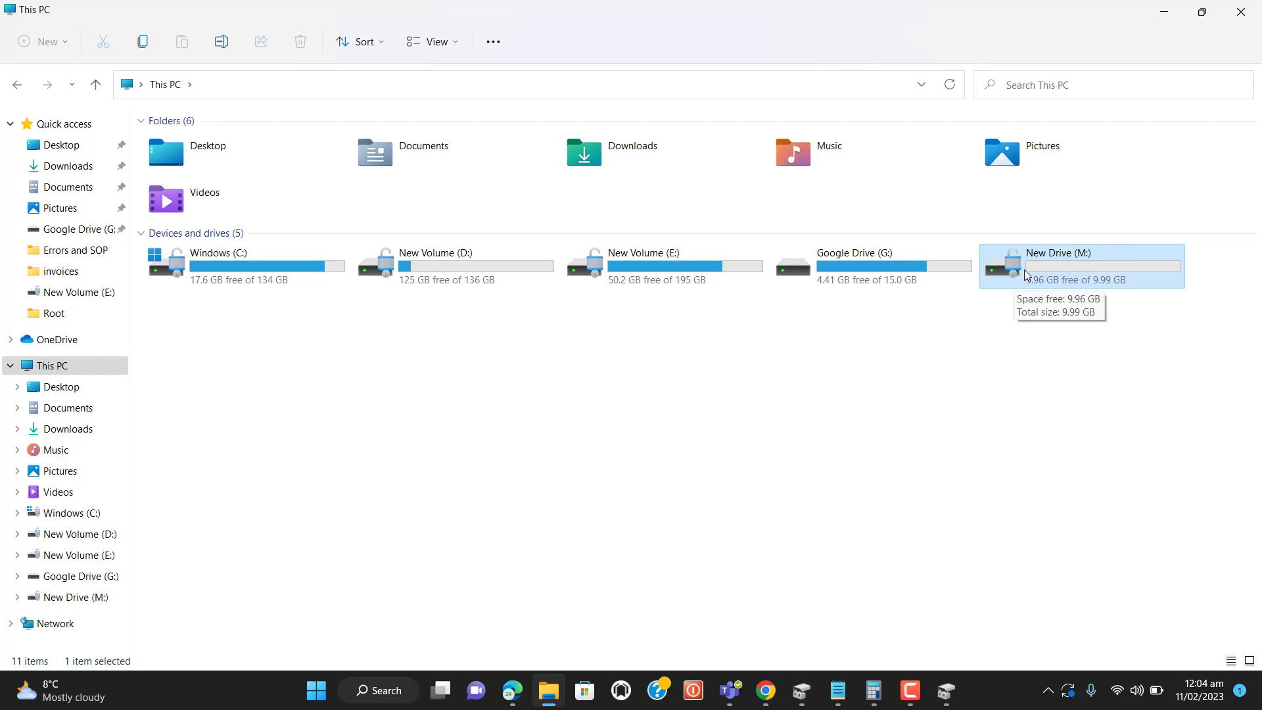
double_click(1059, 268)
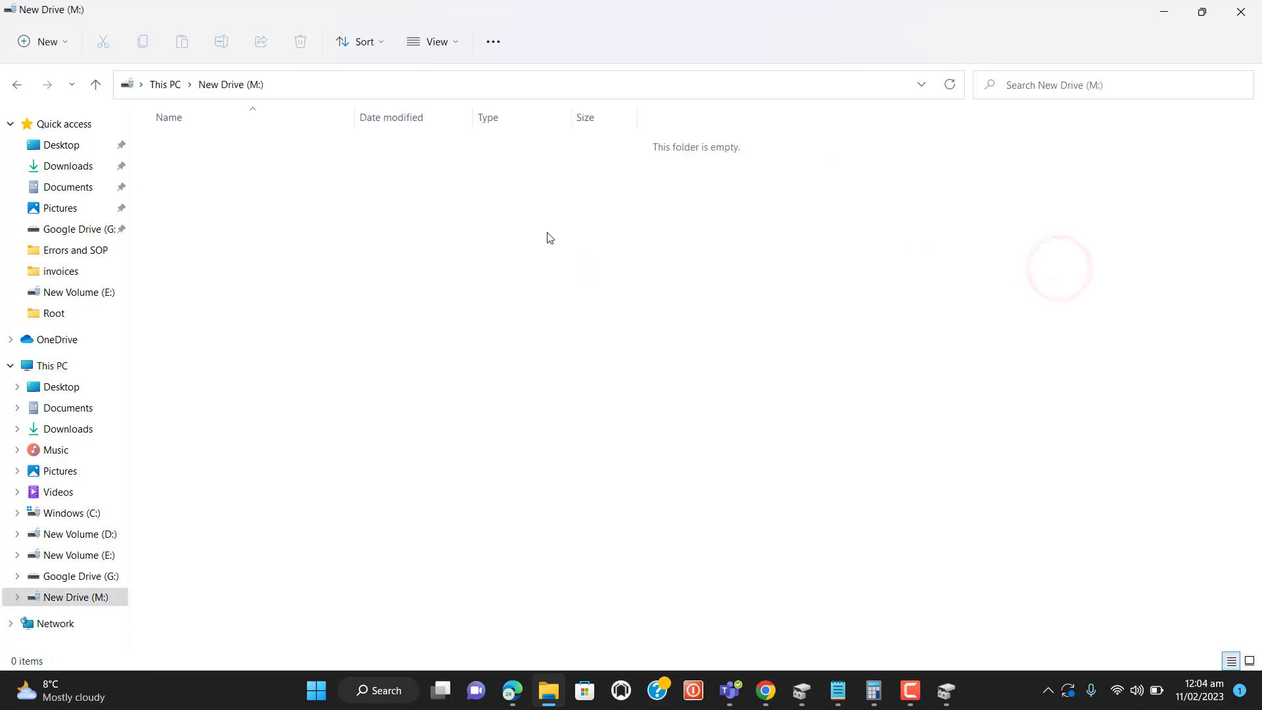
click(17, 84)
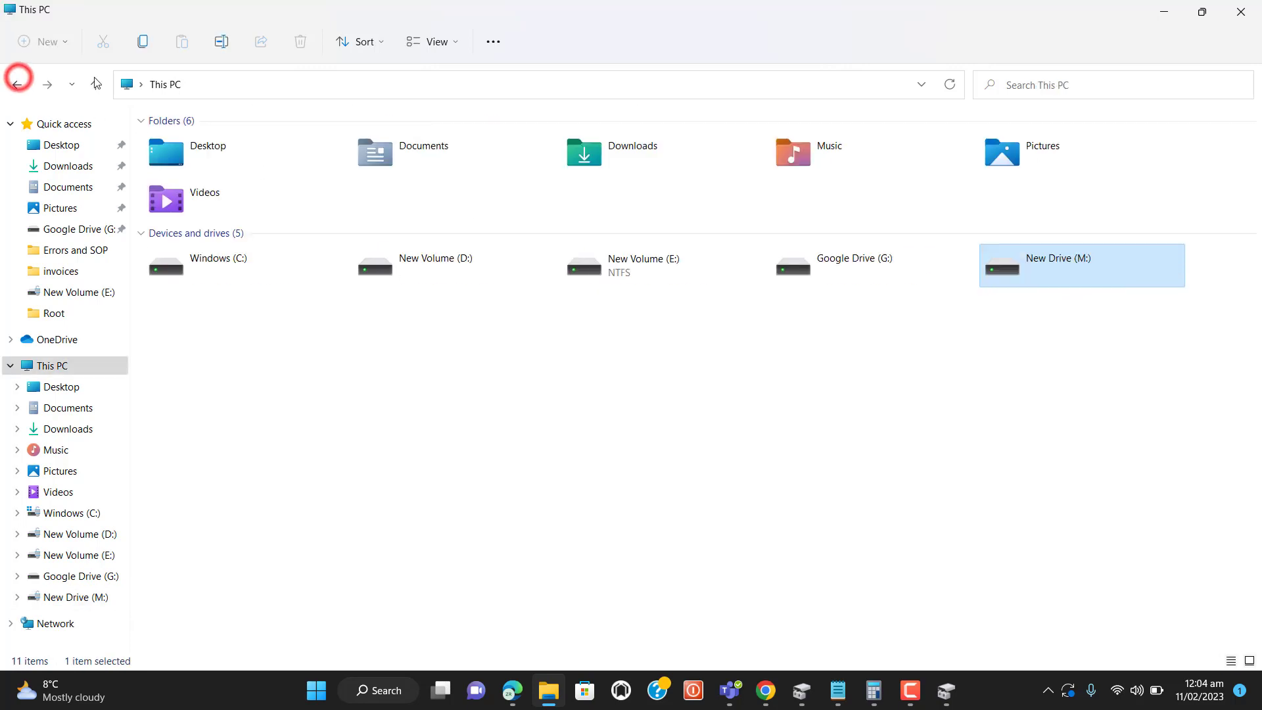
double_click(1067, 284)
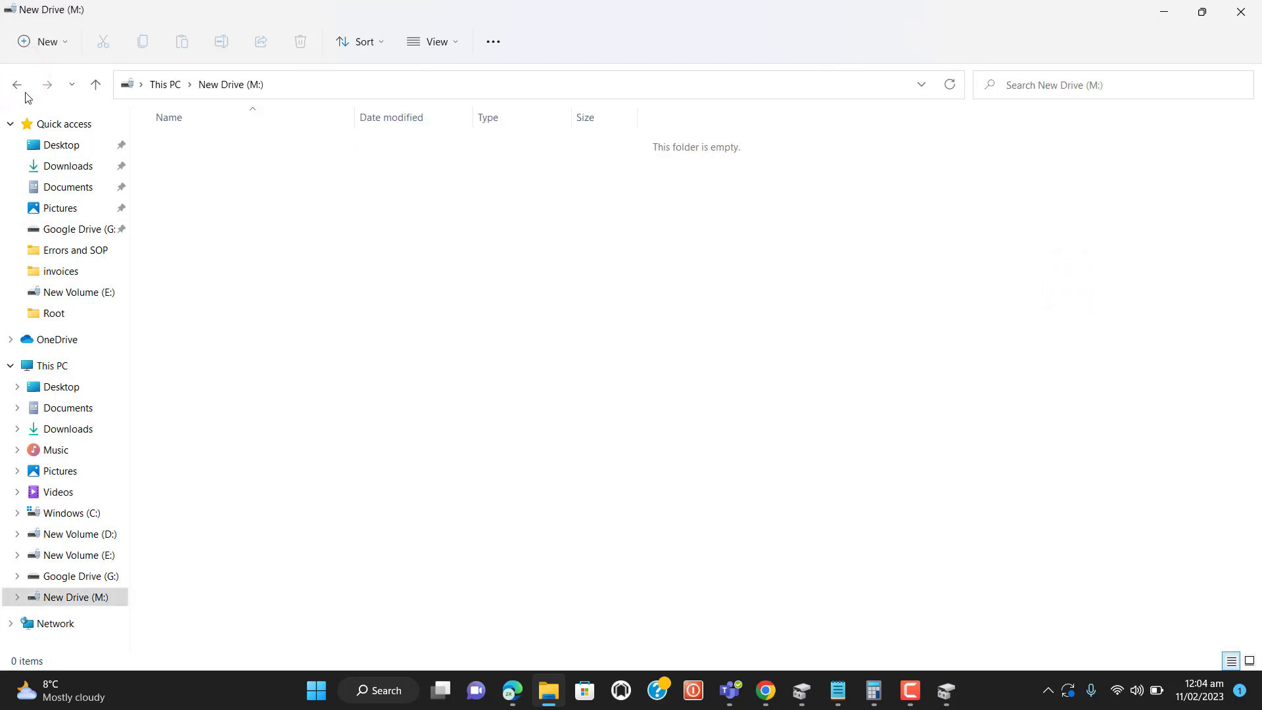
click(17, 84)
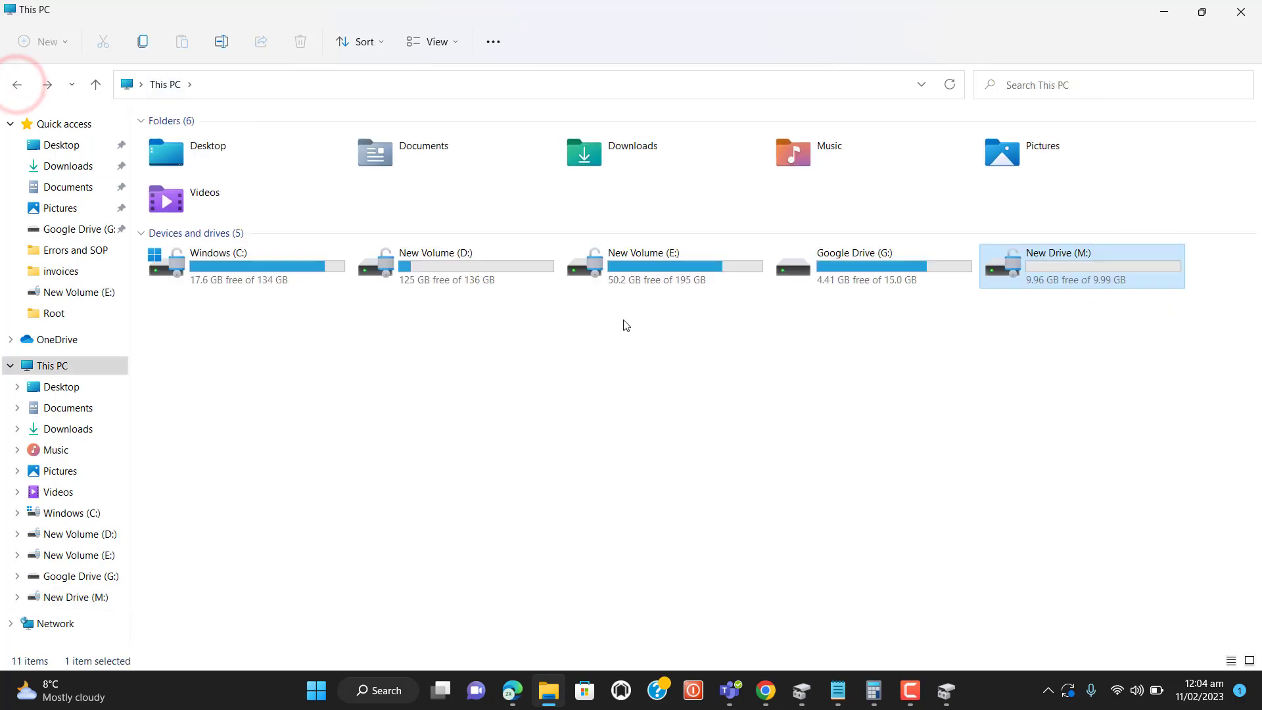
key(alt+Tab)
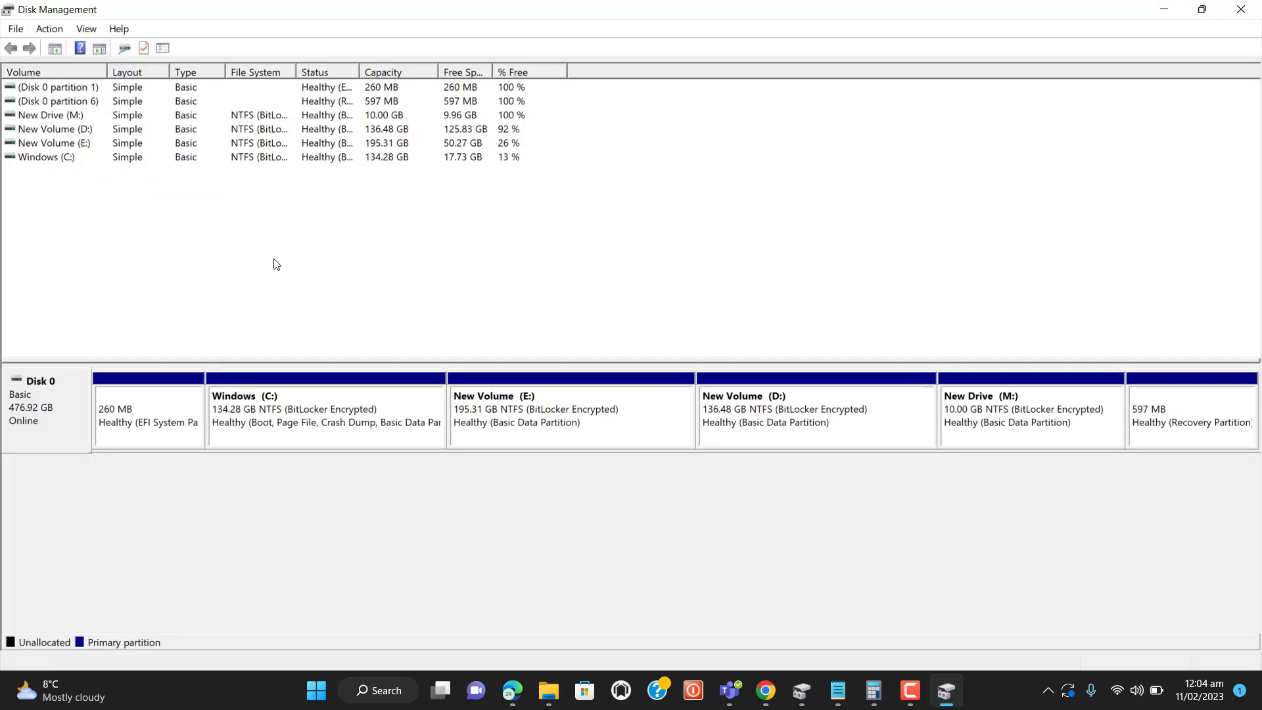